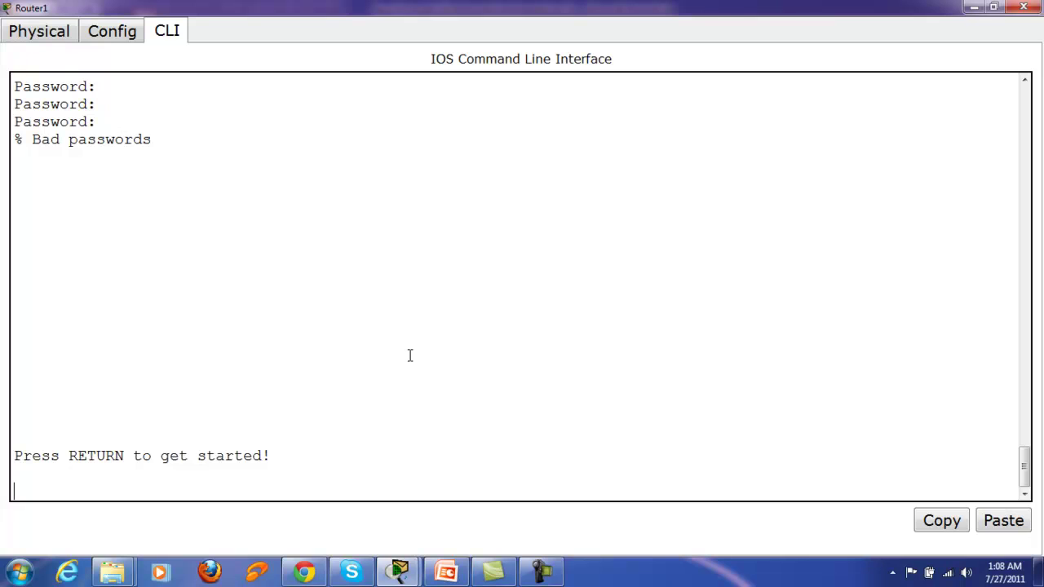
Step: Press Enter at Router1's console to get a fresh User Access Verification password prompt
{"action": "key", "text": "Return"}
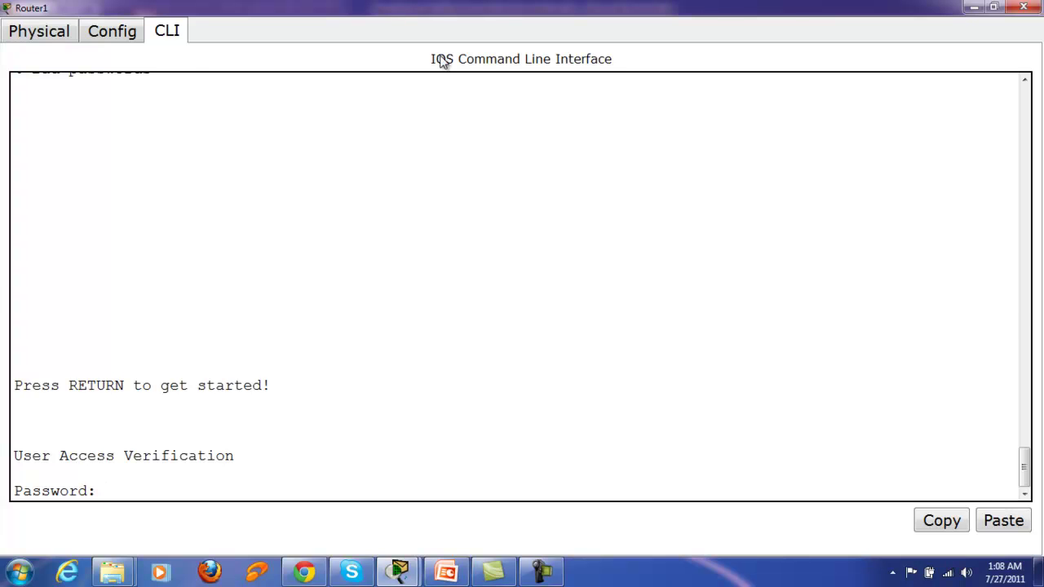
Step: Move Router1's window from the Config and CLI views to the Physical device view
{"action": "left_click", "coordinate": [137, 34]}
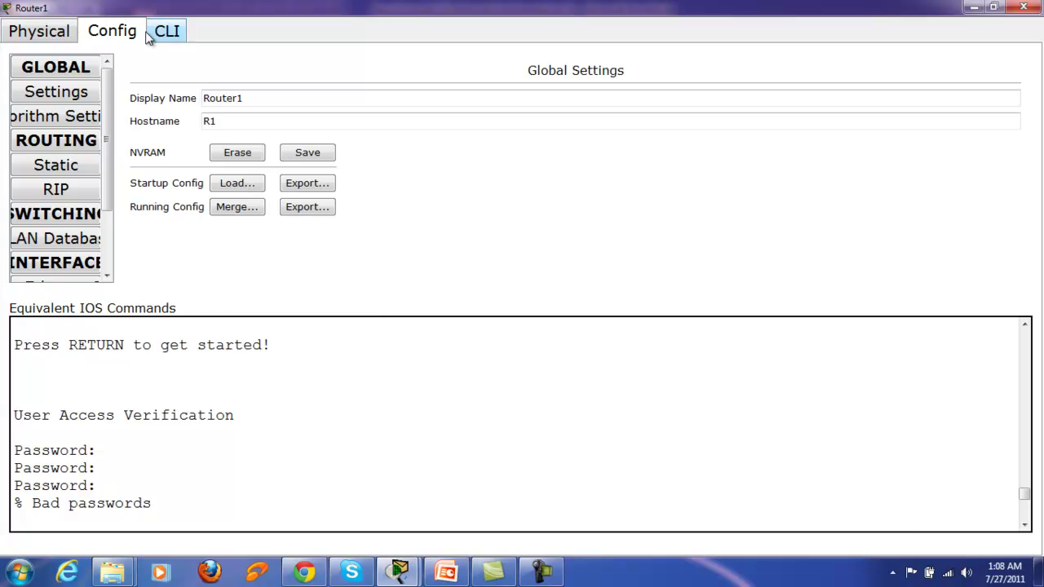
{"action": "left_click", "coordinate": [155, 35]}
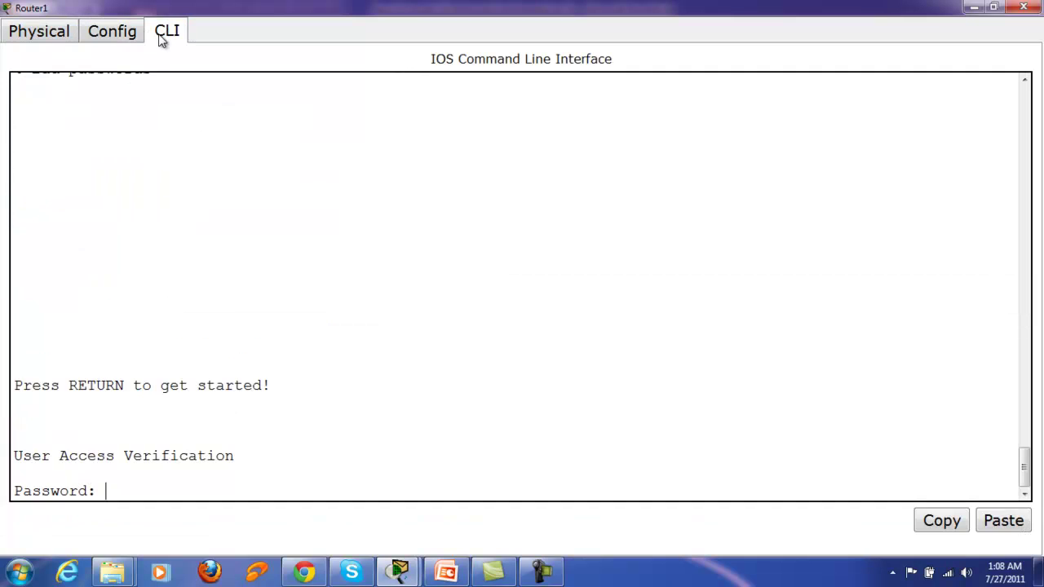
{"action": "left_click", "coordinate": [42, 39]}
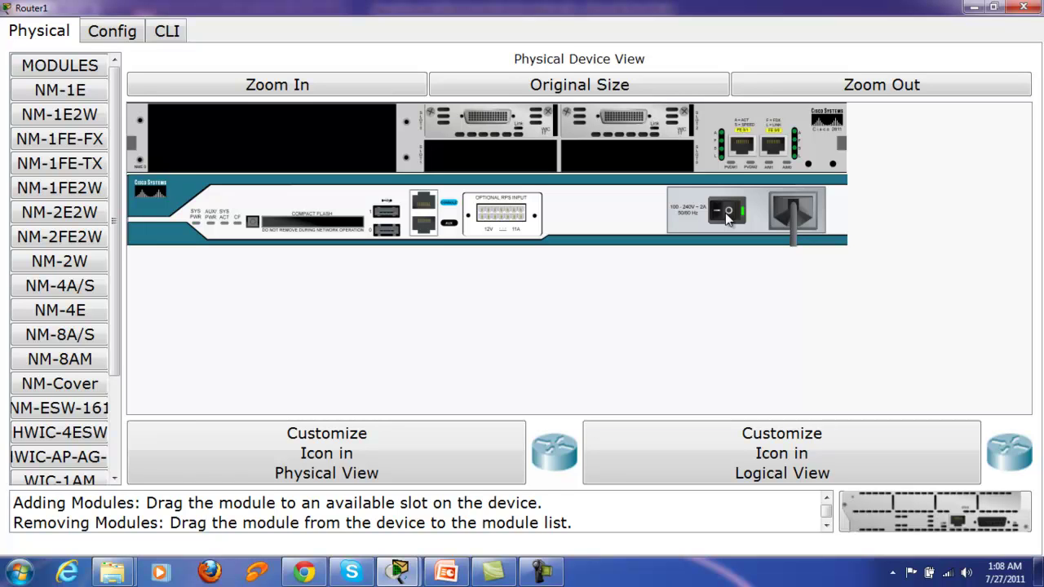
Step: Power-cycle Router1 with its power switch and interrupt the boot with Ctrl+Break in the CLI
{"action": "left_click", "coordinate": [729, 214]}
{"action": "left_click", "coordinate": [727, 213]}
{"action": "left_click", "coordinate": [173, 33]}
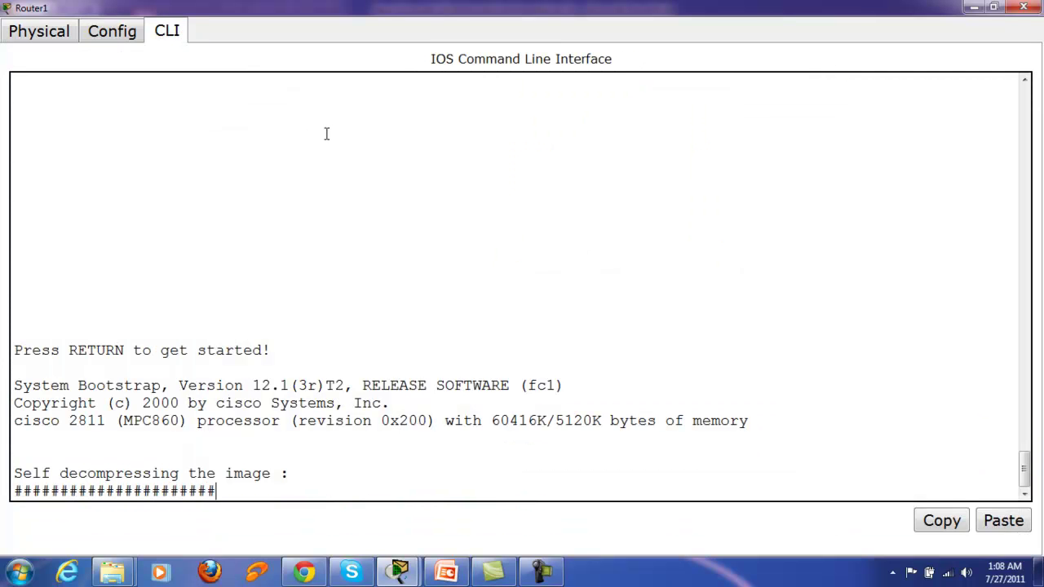
{"action": "key", "text": "ctrl+Break"}
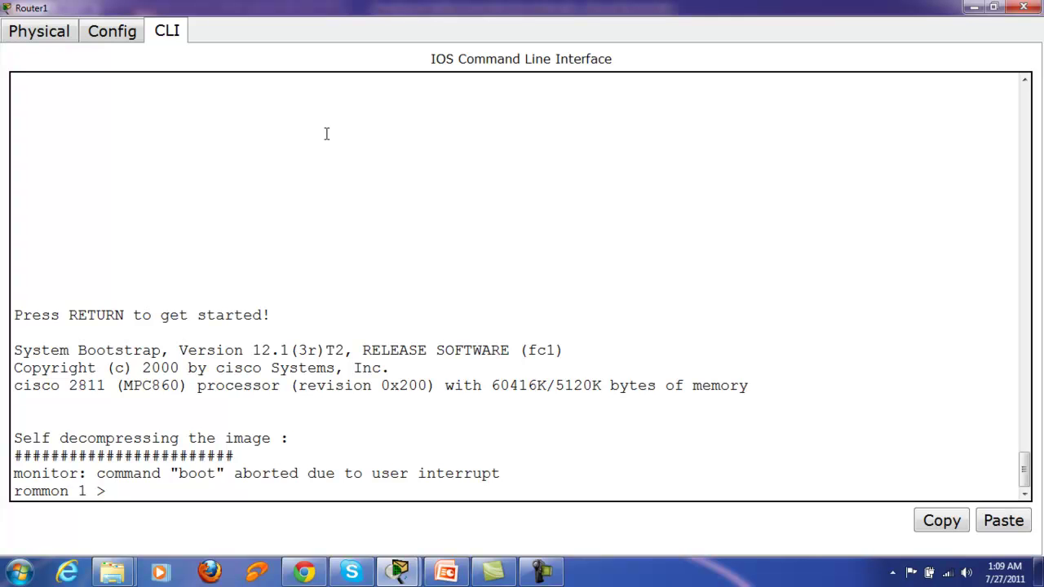
Step: At the rommon prompt, run 'confreg 0x2142', then 'reset' to reboot the router
{"action": "type", "text": "confreg"}
{"action": "type", "text": "0x2142"}
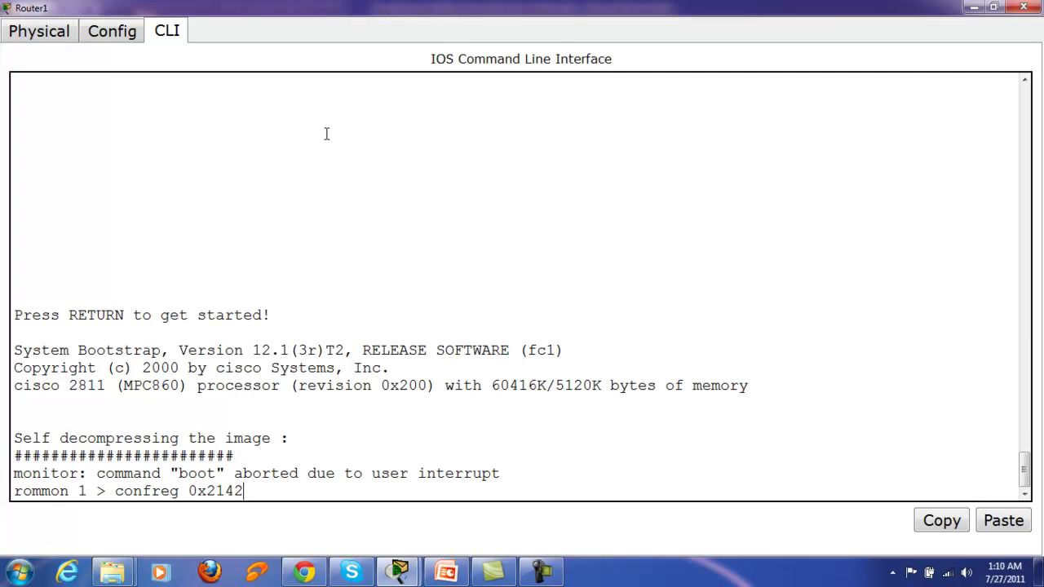
{"action": "key", "text": "Return"}
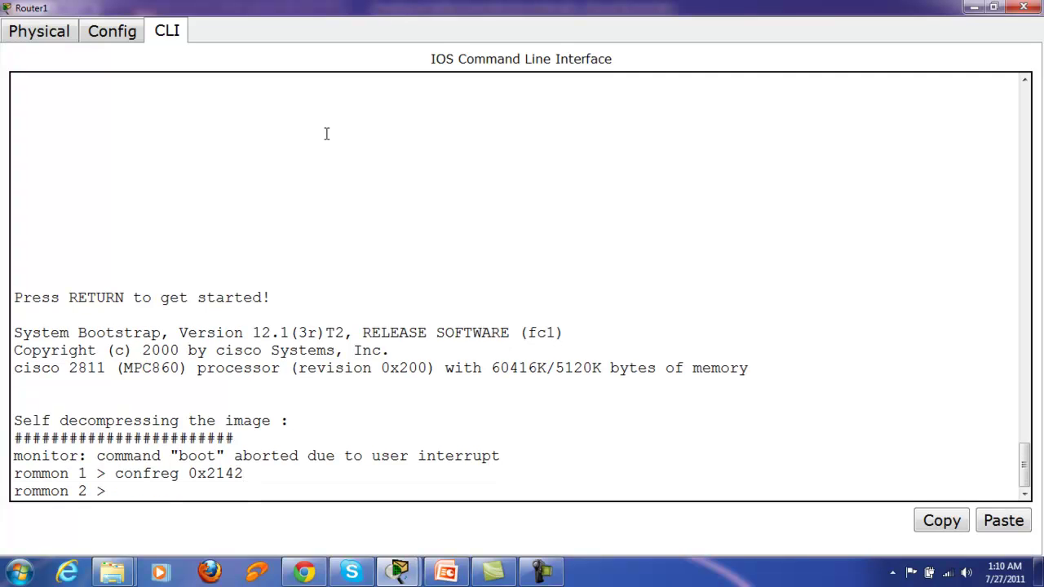
{"action": "type", "text": "reset"}
{"action": "key", "text": "Return"}
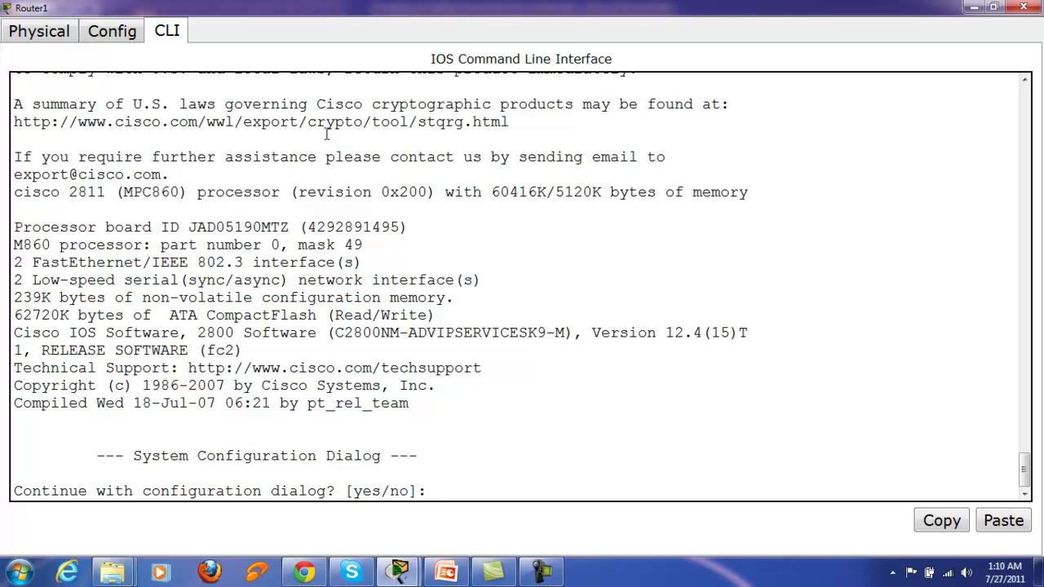
Step: Answer 'no' to the initial configuration dialog and enter privileged mode with 'en'
{"action": "type", "text": "no"}
{"action": "key", "text": "Return"}
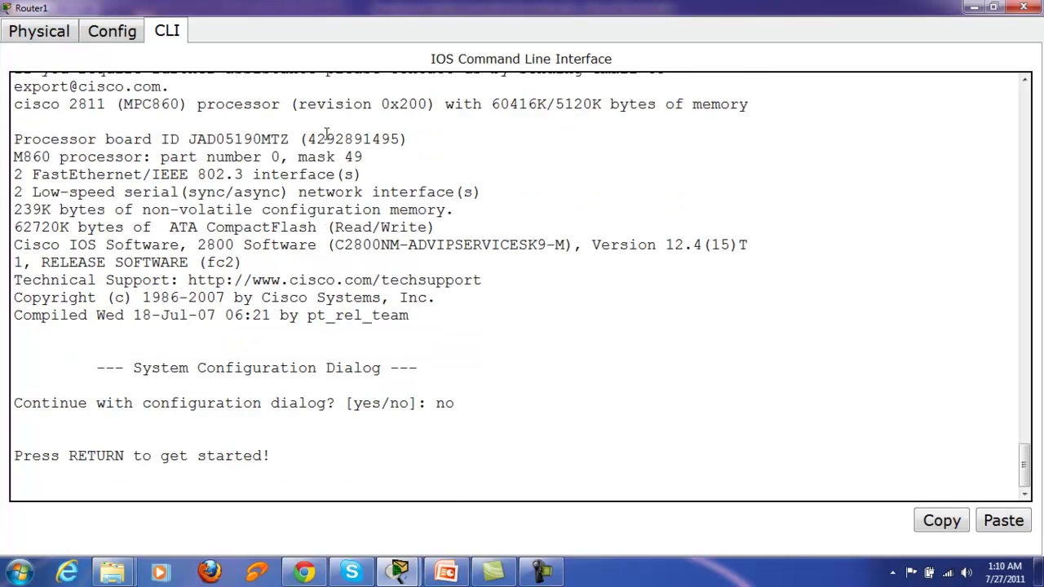
{"action": "key", "text": "Return"}
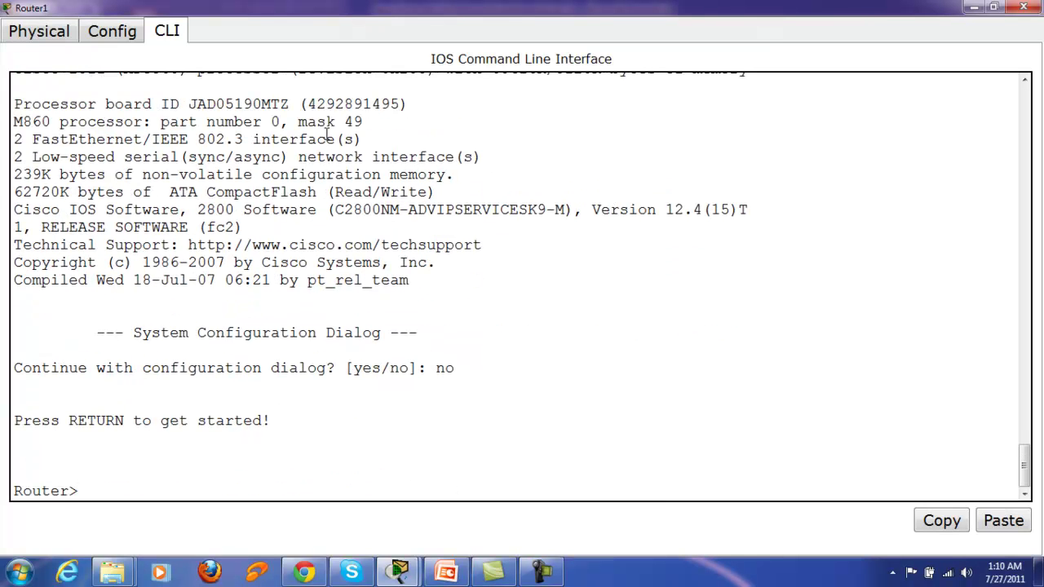
{"action": "type", "text": "en"}
{"action": "key", "text": "Return"}
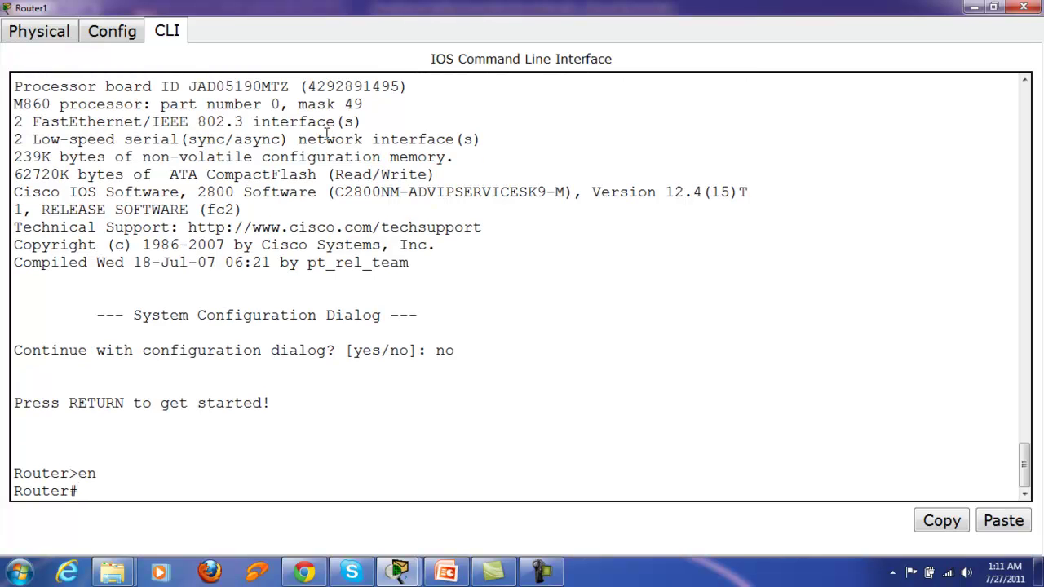
Step: Page through the empty running configuration with 'sh run', then enter 'sh start'
{"action": "type", "text": "sh run"}
{"action": "key", "text": "Return"}
{"action": "key", "text": "space"}
{"action": "key", "text": "space"}
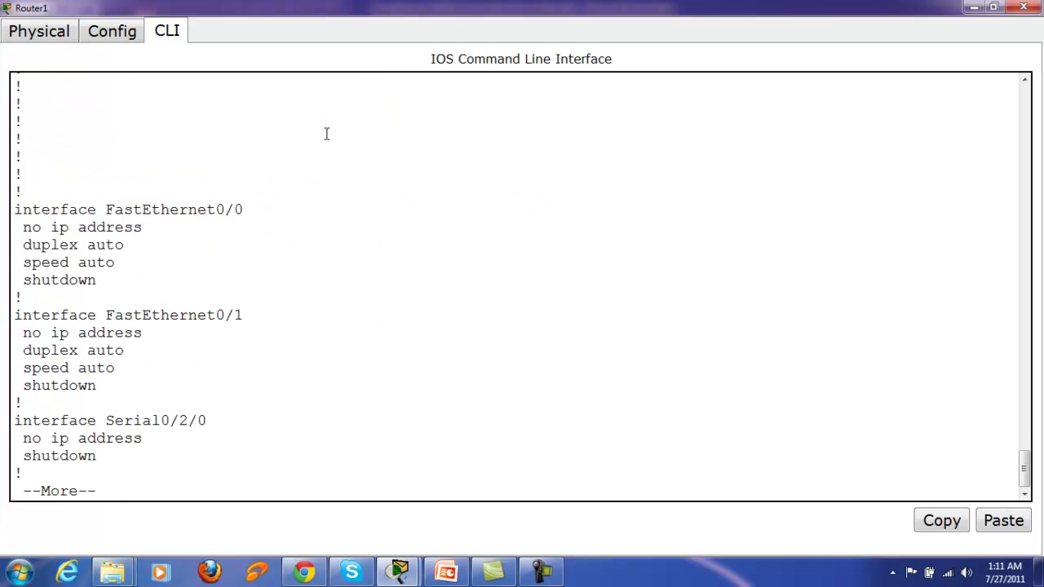
{"action": "key", "text": "space"}
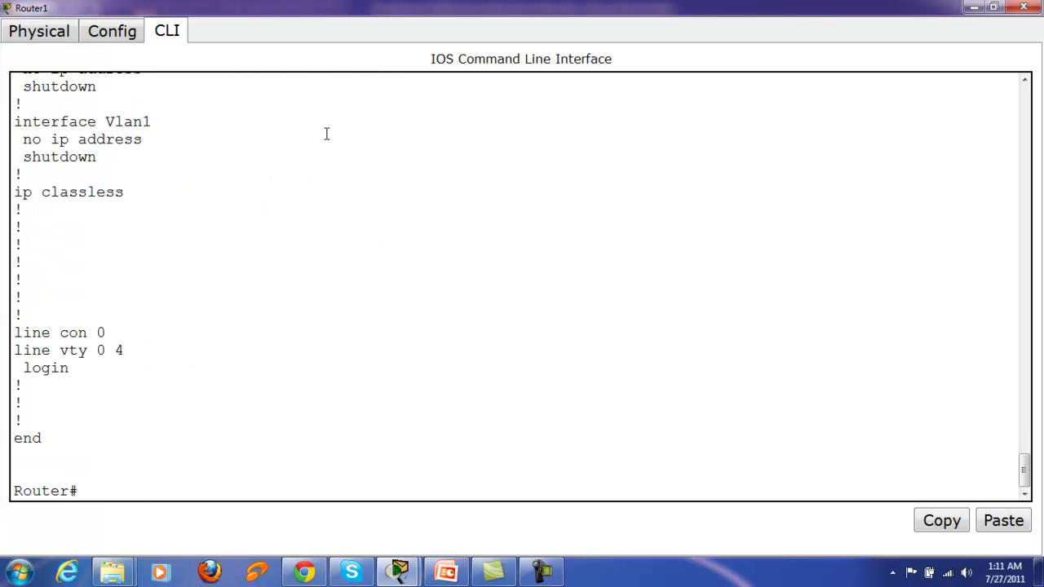
{"action": "type", "text": "sh start"}
{"action": "key", "text": "Return"}
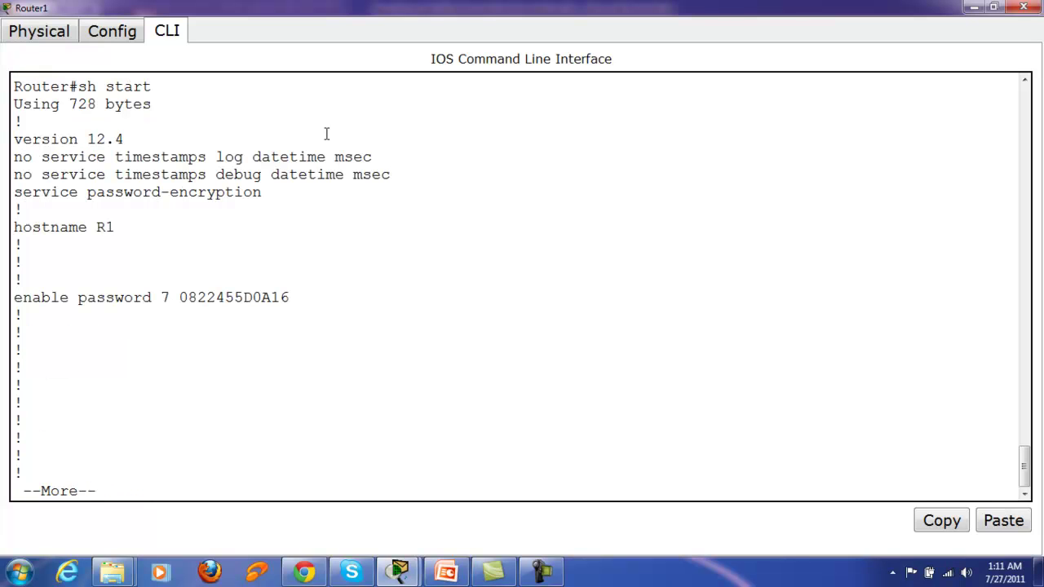
{"action": "key", "text": "space"}
{"action": "key", "text": "space"}
{"action": "key", "text": "space"}
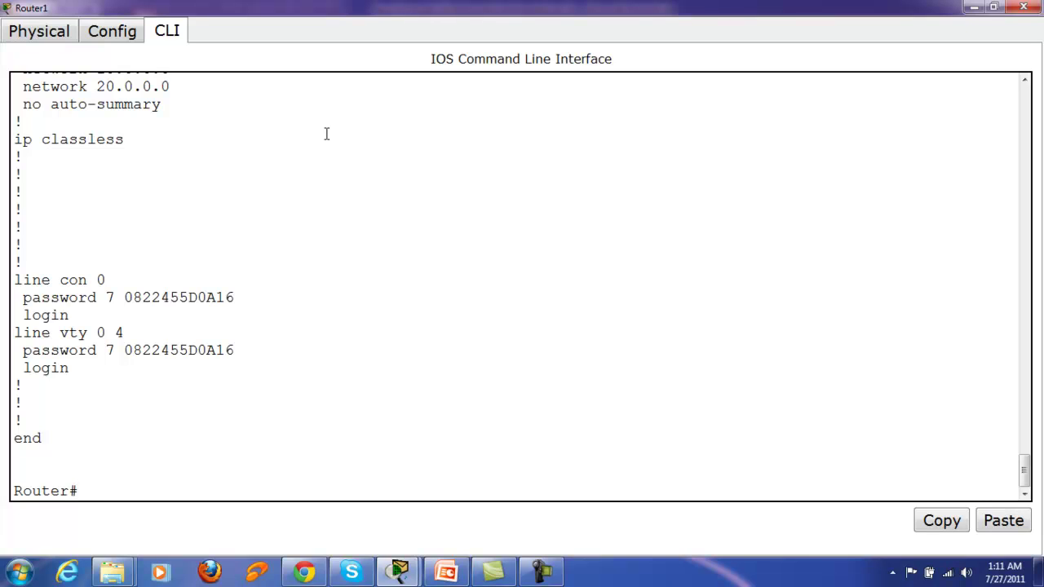
{"action": "type", "text": "sh start"}
{"action": "key", "text": "Return"}
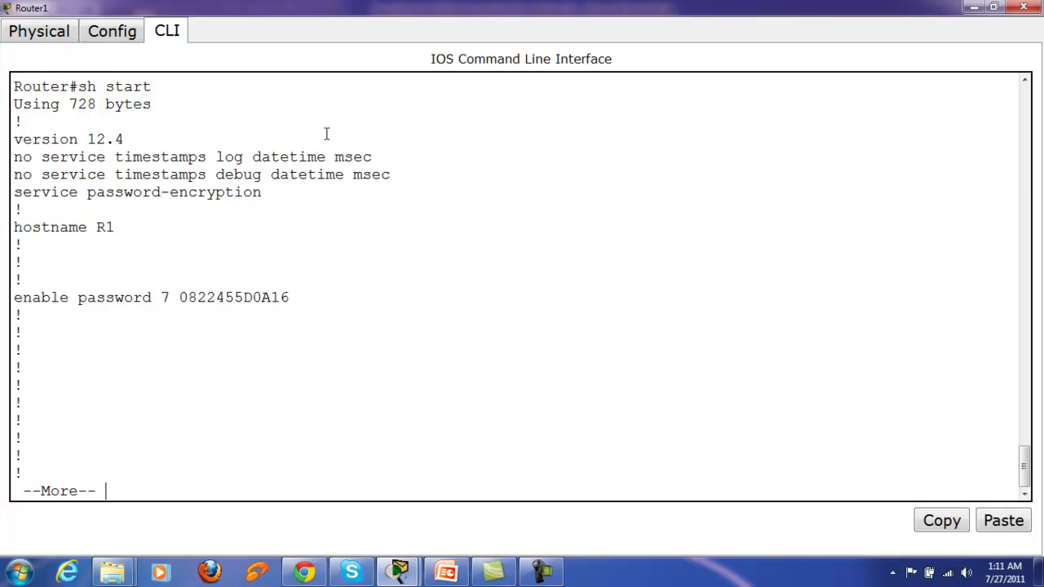
{"action": "left_click_drag", "start_coordinate": [178, 299], "coordinate": [291, 298]}
{"action": "left_click", "coordinate": [322, 299]}
{"action": "key", "text": "space"}
{"action": "key", "text": "space"}
{"action": "key", "text": "space"}
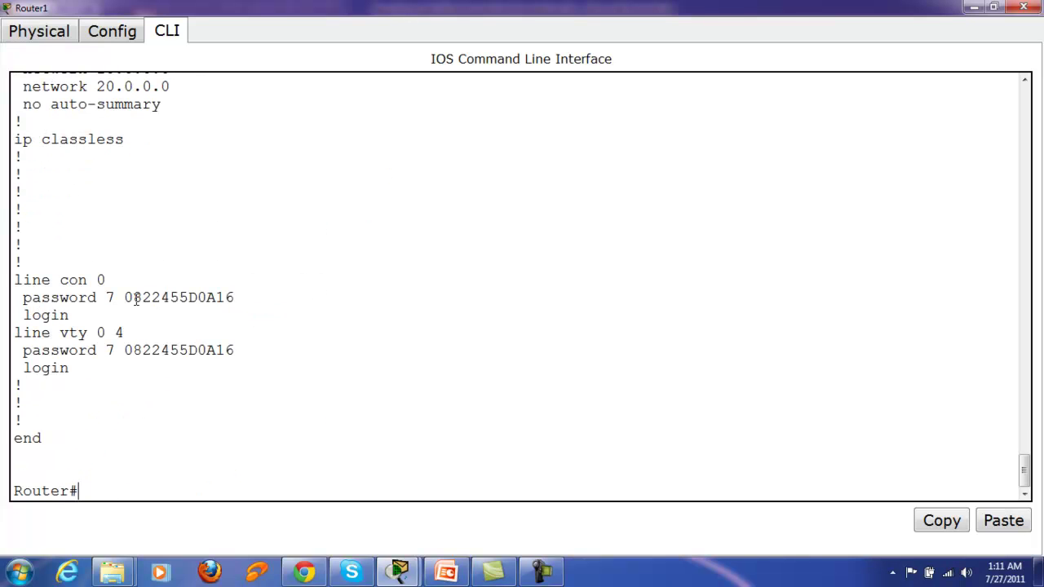
{"action": "left_click_drag", "start_coordinate": [124, 298], "coordinate": [243, 299]}
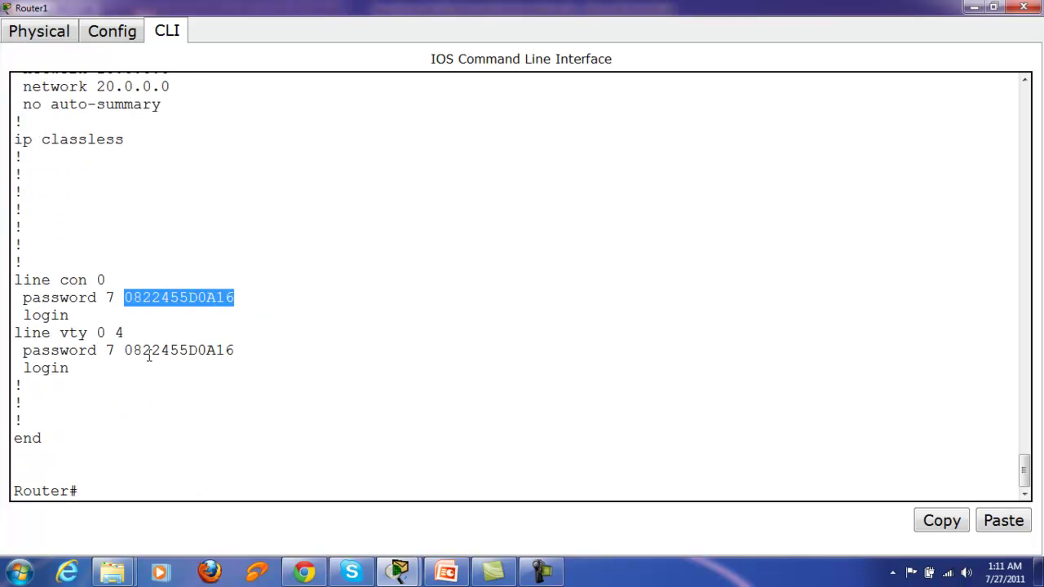
{"action": "left_click_drag", "start_coordinate": [127, 352], "coordinate": [277, 352]}
{"action": "left_click", "coordinate": [278, 353]}
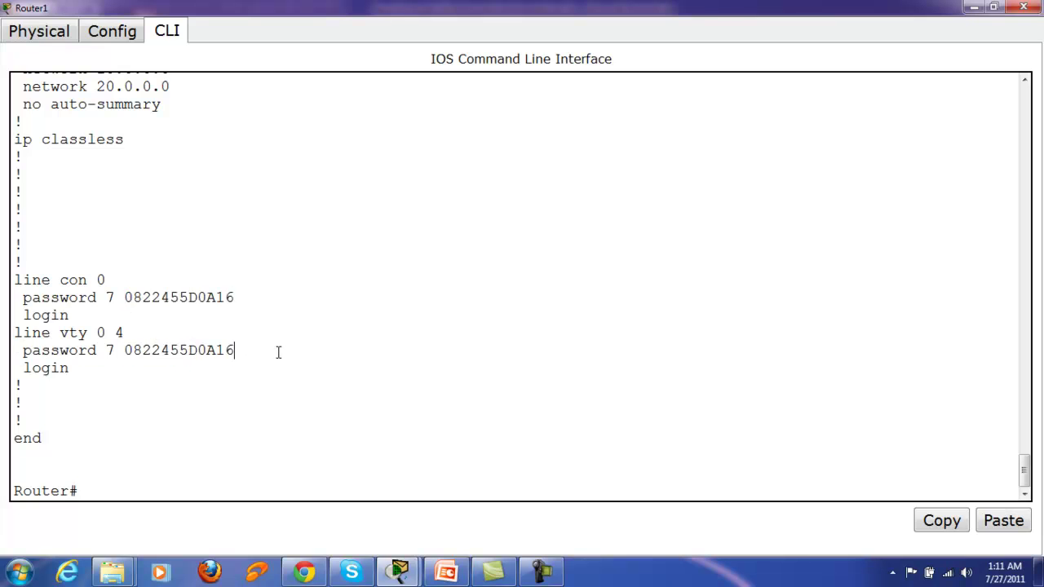
{"action": "type", "text": "sh start"}
{"action": "key", "text": "Return"}
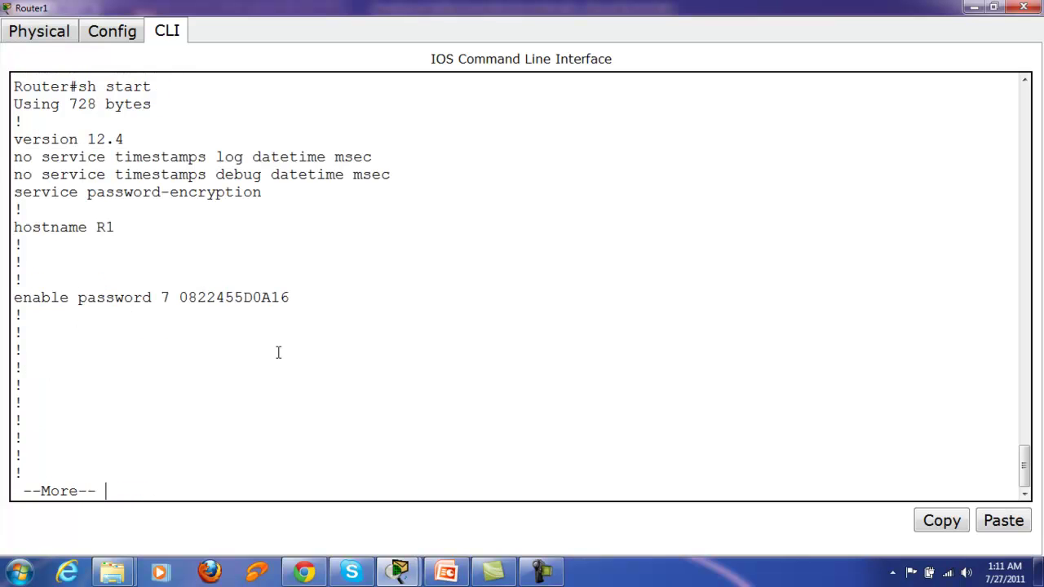
{"action": "left_click_drag", "start_coordinate": [14, 193], "coordinate": [286, 198]}
{"action": "left_click", "coordinate": [288, 216]}
{"action": "key", "text": "q"}
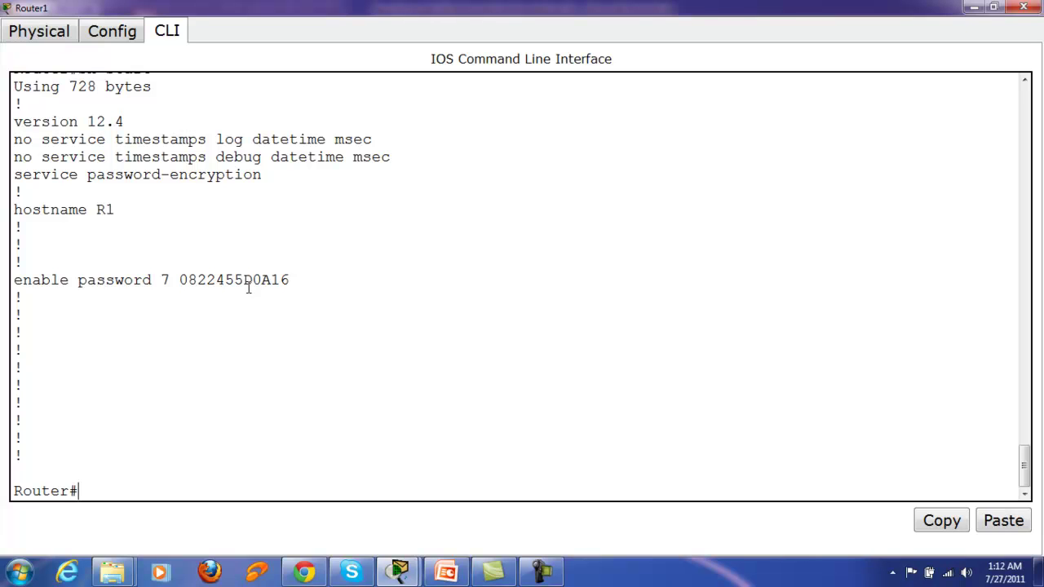
Step: Copy startup-config into running-config with 'copy start runn', accepting the default destination name
{"action": "type", "text": "copy start"}
{"action": "key", "text": "Tab"}
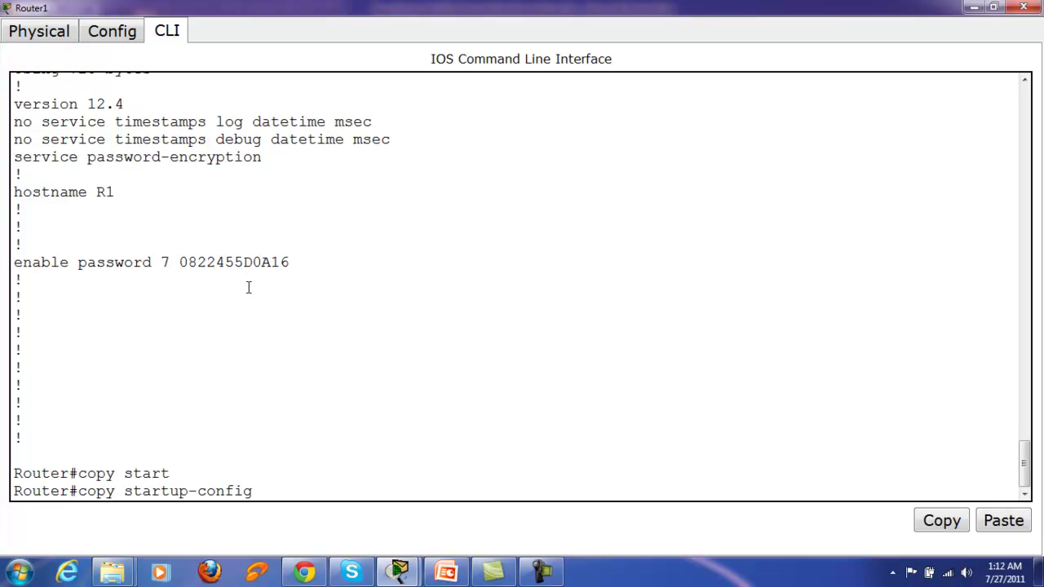
{"action": "type", "text": "runn"}
{"action": "key", "text": "Tab"}
{"action": "key", "text": "Return"}
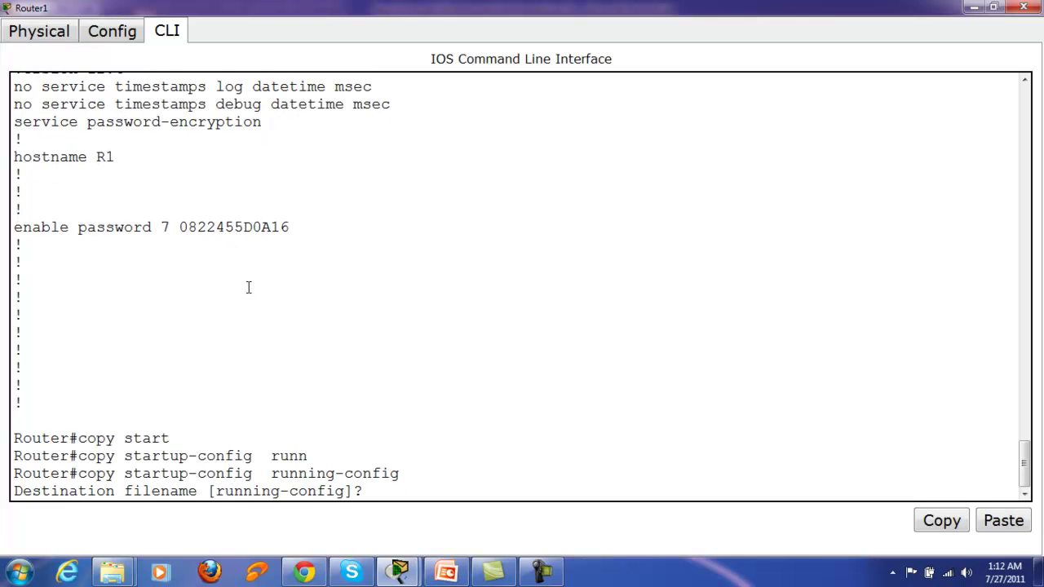
{"action": "key", "text": "Return"}
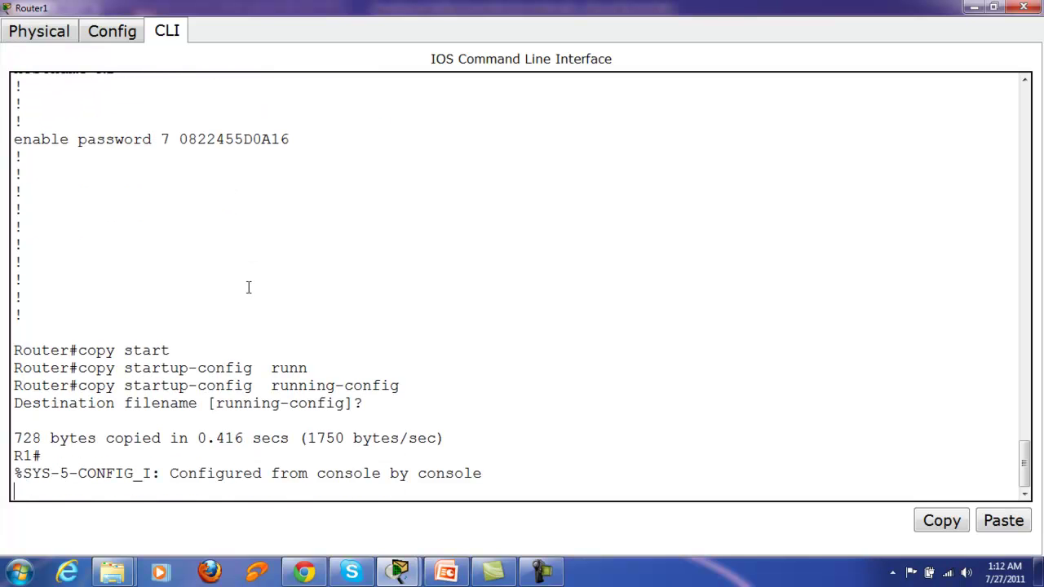
{"action": "key", "text": "Return"}
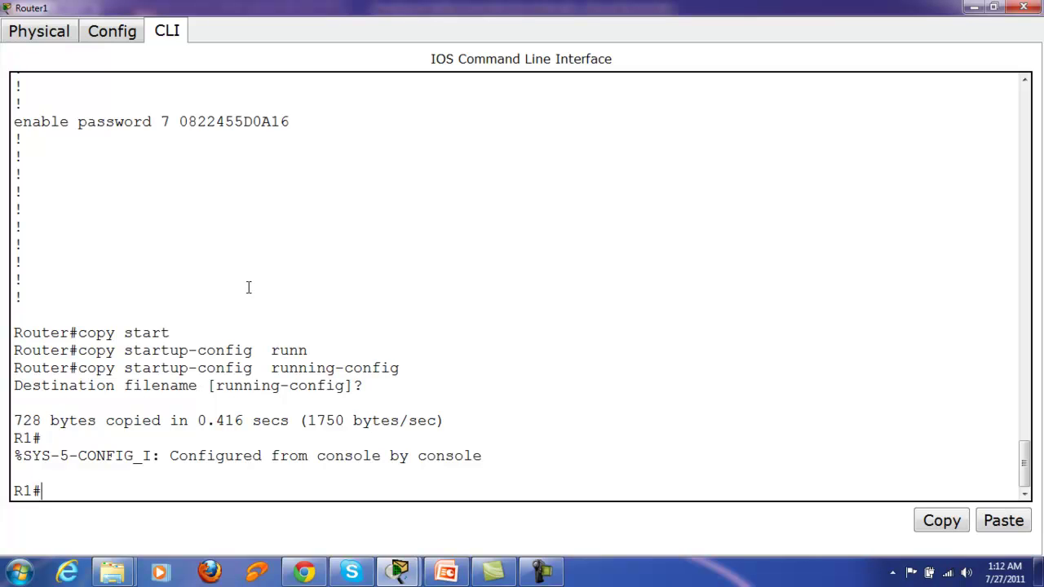
Step: Show the running configuration and highlight the encrypted enable password line
{"action": "type", "text": "conf t"}
{"action": "key", "text": "BackSpace"}
{"action": "key", "text": "BackSpace"}
{"action": "key", "text": "BackSpace"}
{"action": "key", "text": "BackSpace"}
{"action": "key", "text": "BackSpace"}
{"action": "key", "text": "BackSpace"}
{"action": "type", "text": "sh run"}
{"action": "key", "text": "Return"}
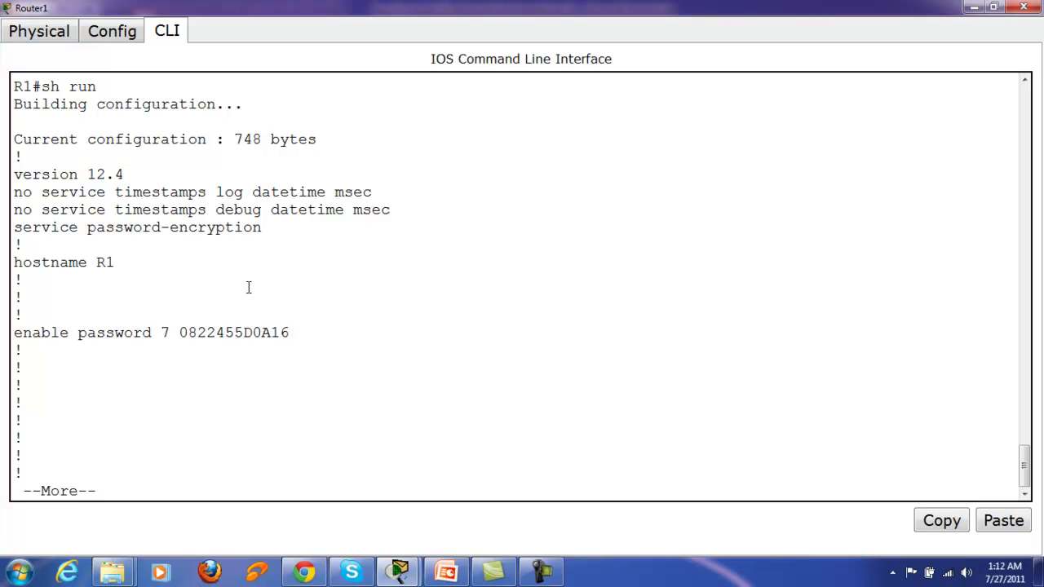
{"action": "left_click_drag", "start_coordinate": [178, 332], "coordinate": [333, 329]}
{"action": "left_click", "coordinate": [314, 344]}
Step: Quit the listing, type 'conf t', and highlight the service password-encryption line
{"action": "type", "text": "q"}
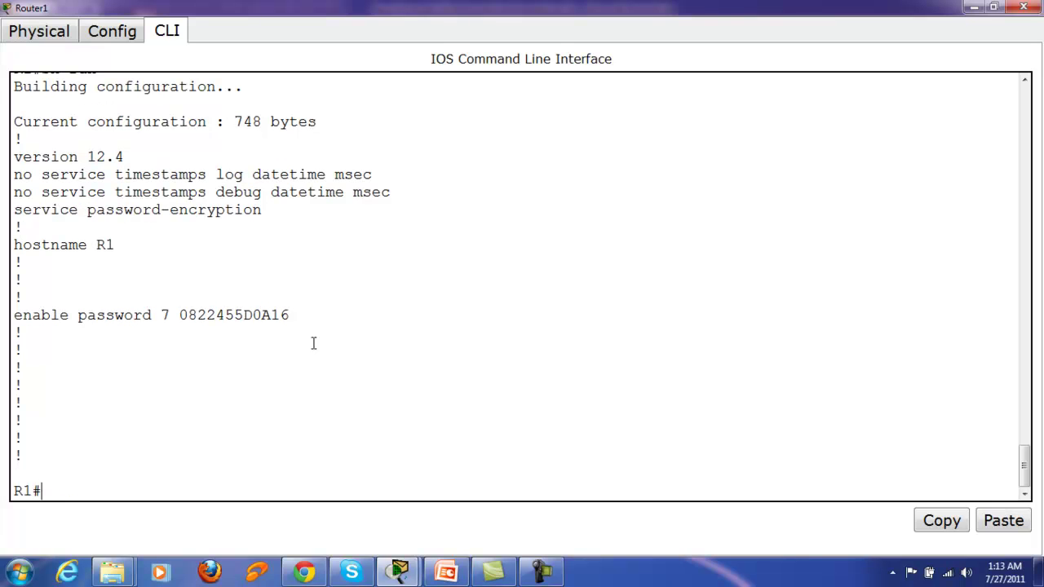
{"action": "type", "text": "conf t"}
{"action": "left_click_drag", "start_coordinate": [10, 209], "coordinate": [299, 205]}
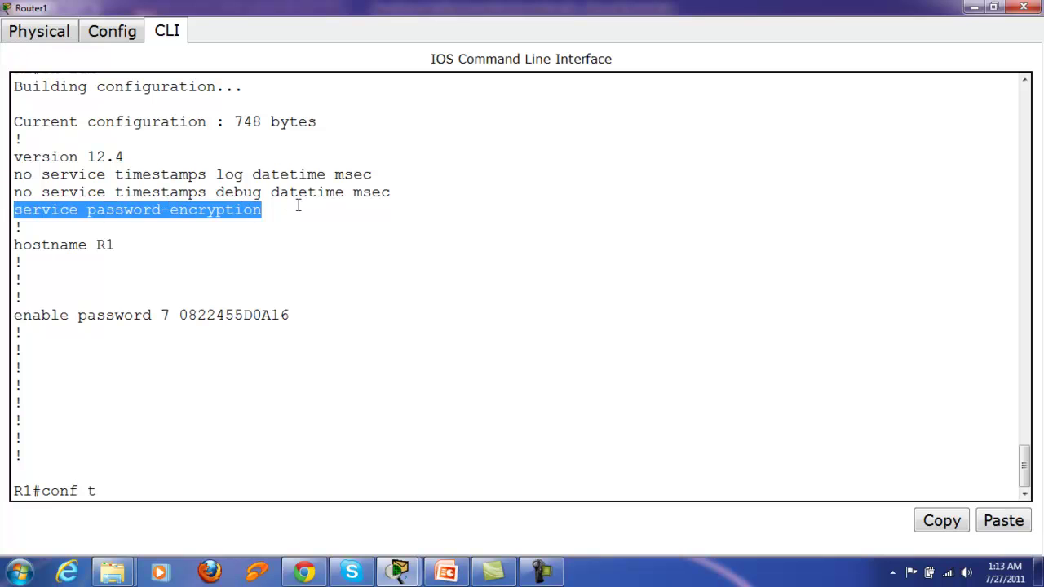
{"action": "left_click", "coordinate": [176, 490]}
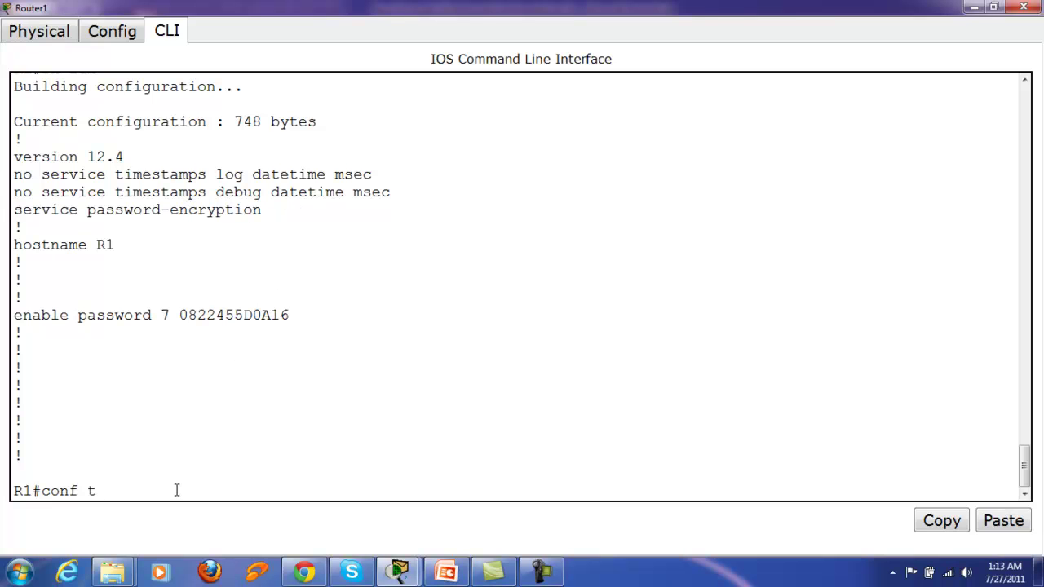
Step: Enter global configuration and give line con 0 a password with login required
{"action": "key", "text": "Return"}
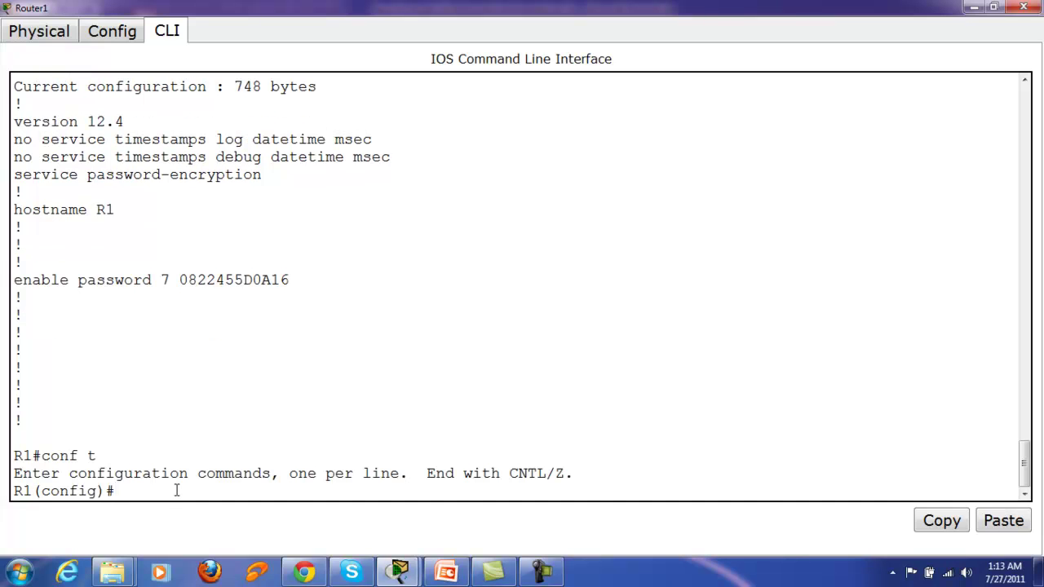
{"action": "type", "text": "line con 0"}
{"action": "key", "text": "Return"}
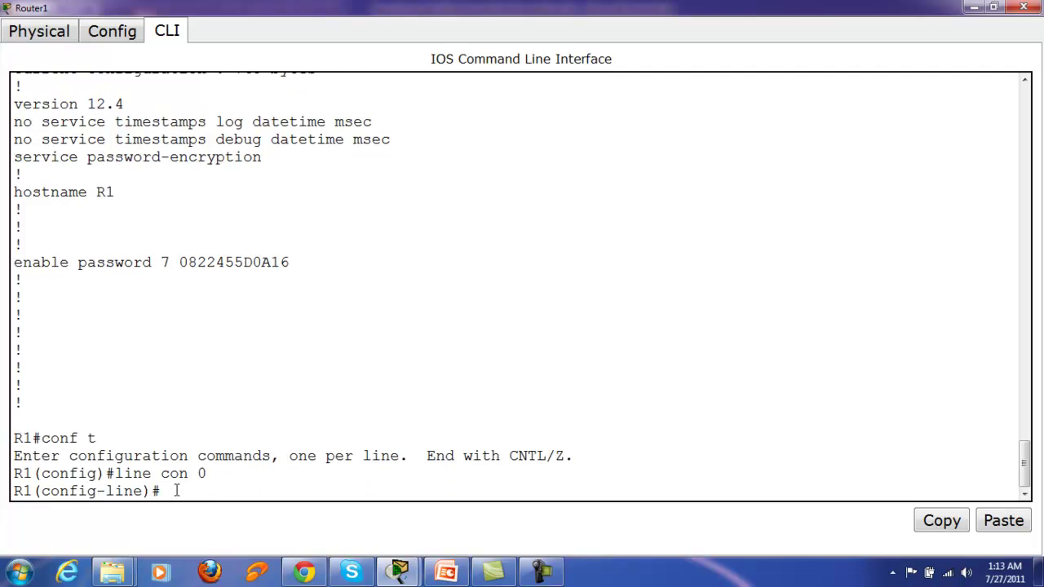
{"action": "type", "text": "pass cisco"}
{"action": "key", "text": "Return"}
{"action": "type", "text": "login"}
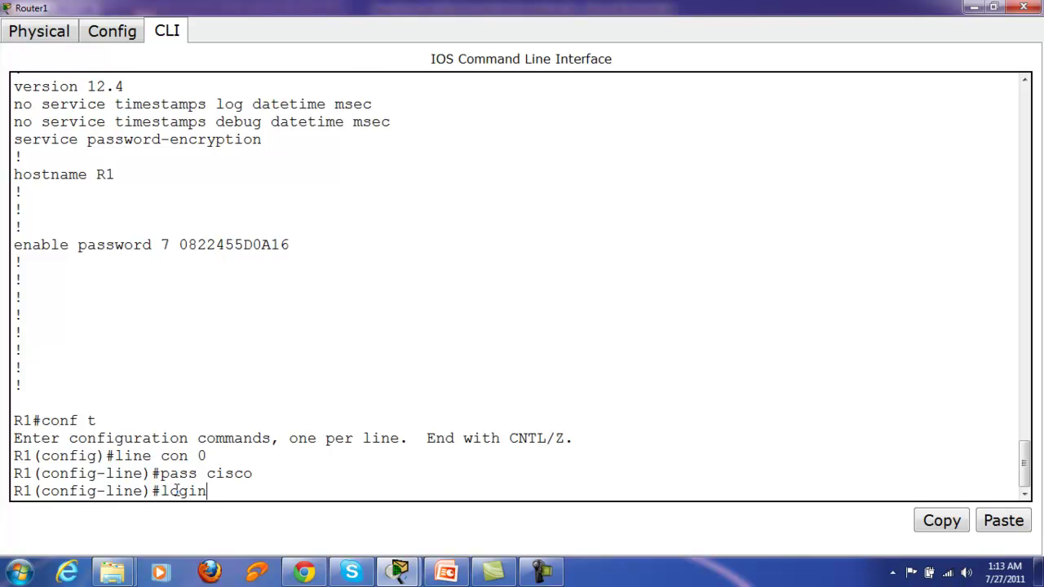
{"action": "key", "text": "Return"}
{"action": "type", "text": "exit"}
{"action": "key", "text": "Return"}
Step: Give vty lines 0 4 a password and require login on them
{"action": "type", "text": "line vty 0 4"}
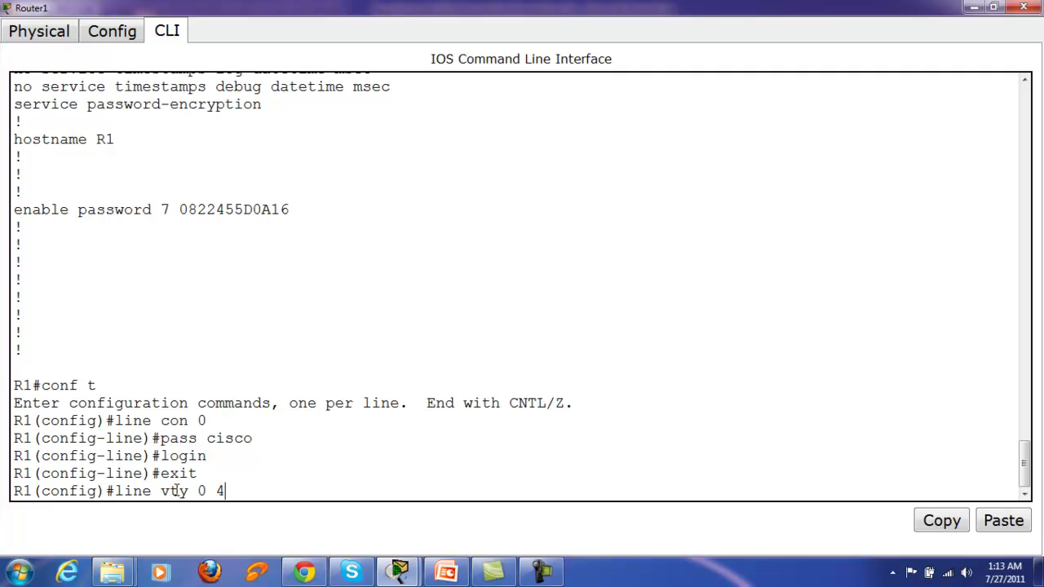
{"action": "key", "text": "Return"}
{"action": "type", "text": "pass"}
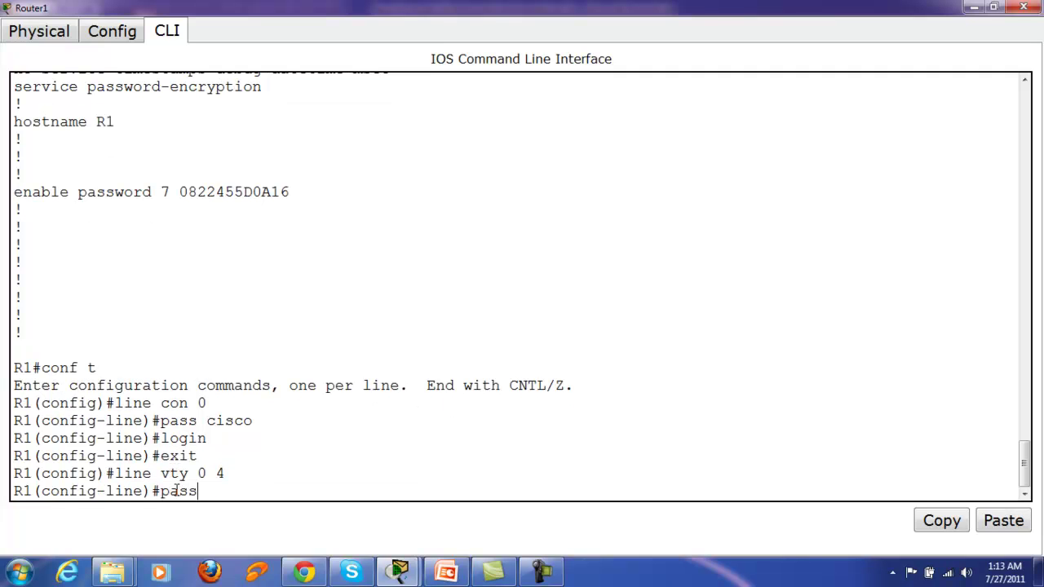
{"action": "key", "text": "Tab"}
{"action": "type", "text": "cisco"}
{"action": "key", "text": "Return"}
{"action": "type", "text": "login"}
{"action": "key", "text": "Return"}
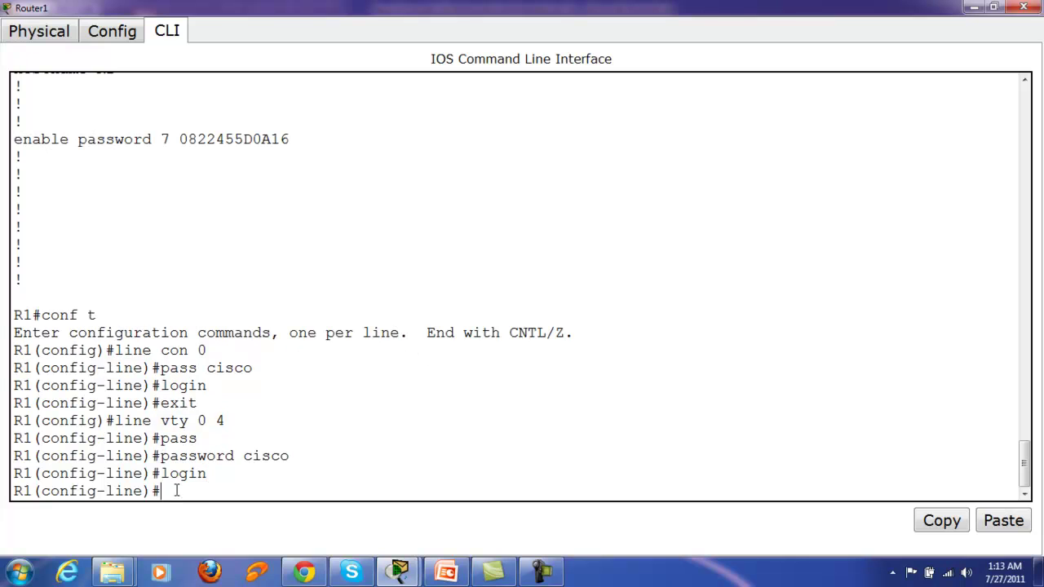
{"action": "type", "text": "exit"}
{"action": "key", "text": "Return"}
Step: Set a new enable password and exit back to the R1# prompt
{"action": "type", "text": "ena"}
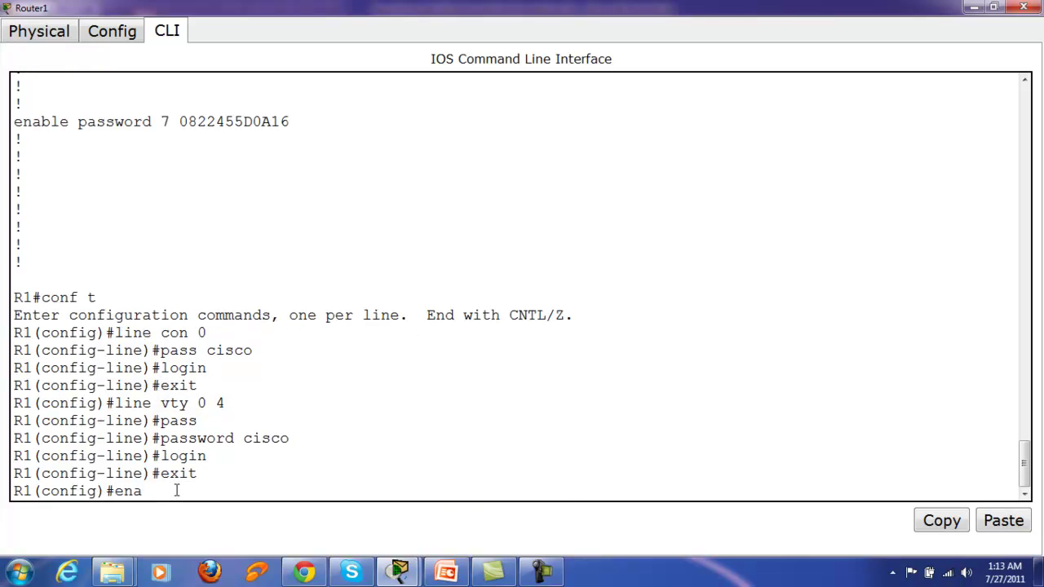
{"action": "type", "text": "ble passwo"}
{"action": "key", "text": "Tab"}
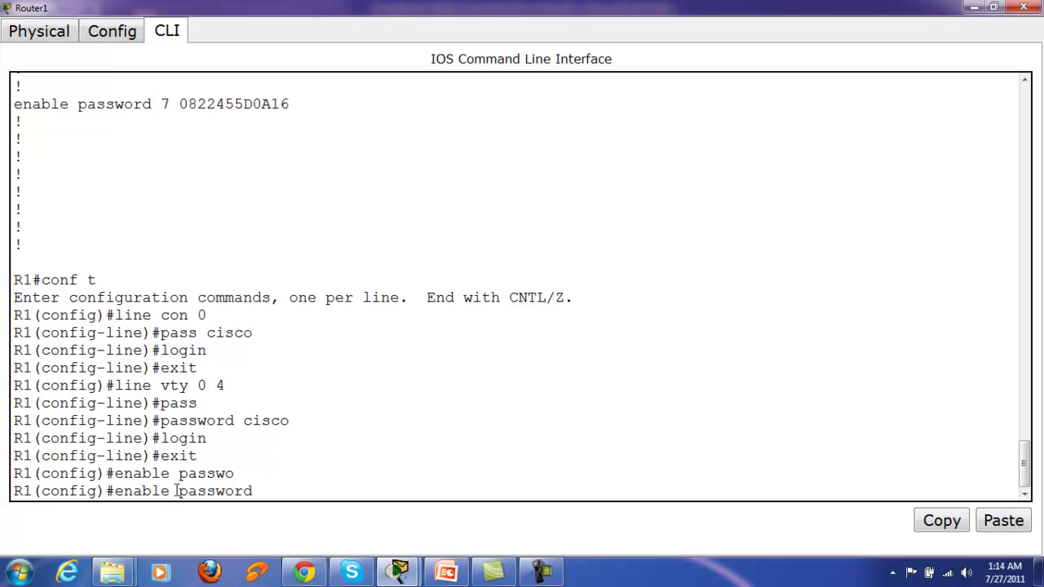
{"action": "type", "text": "cisco"}
{"action": "key", "text": "Return"}
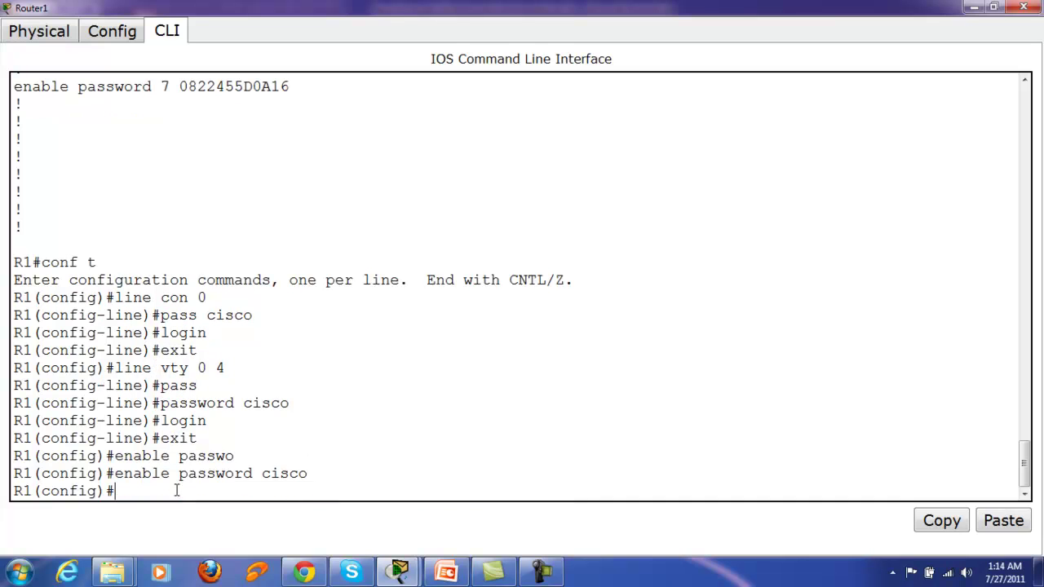
{"action": "type", "text": "exit"}
{"action": "key", "text": "Return"}
{"action": "key", "text": "Return"}
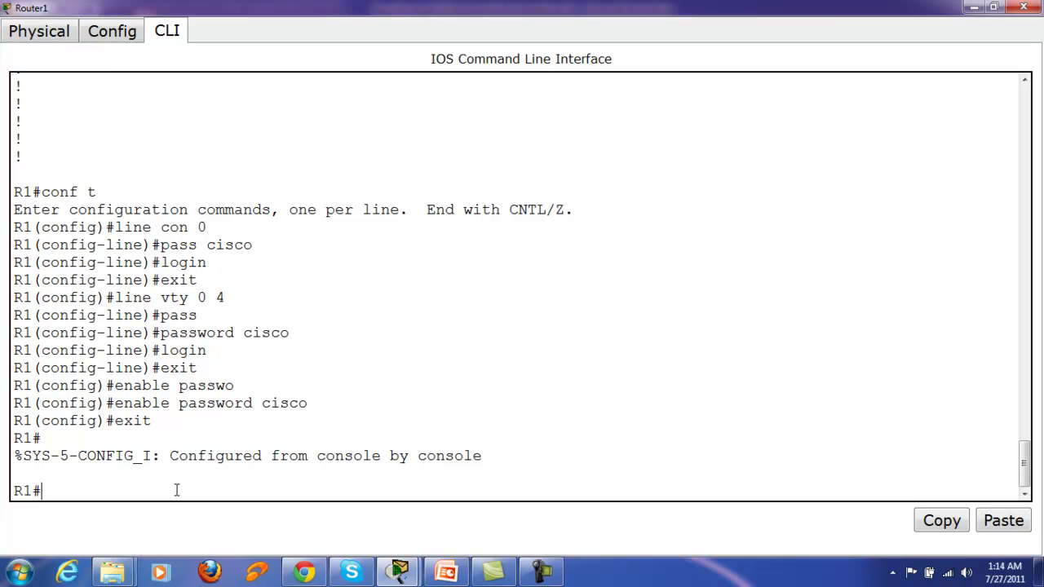
Step: Run 'sh ver' and highlight the configuration register value 0x2142 in the output
{"action": "type", "text": "sh ver"}
{"action": "key", "text": "Return"}
{"action": "key", "text": "space"}
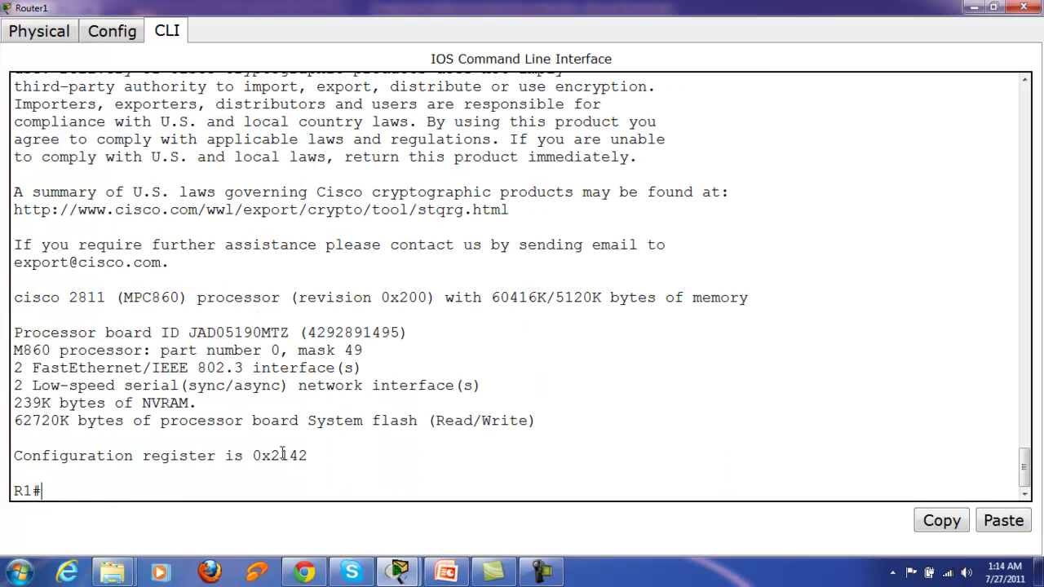
{"action": "left_click_drag", "start_coordinate": [262, 456], "coordinate": [332, 460]}
{"action": "left_click", "coordinate": [333, 459]}
{"action": "left_click_drag", "start_coordinate": [251, 456], "coordinate": [313, 456]}
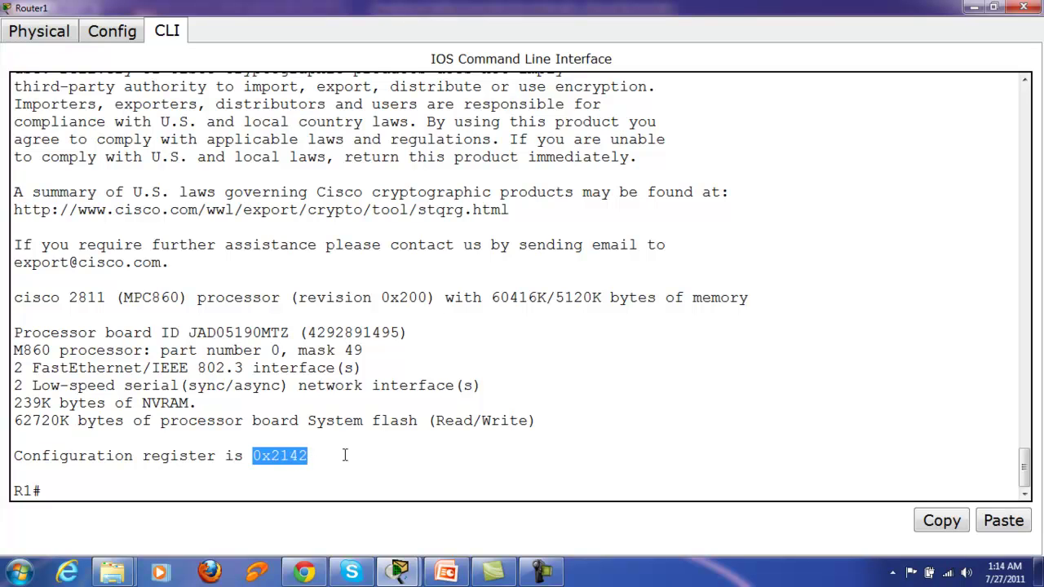
{"action": "left_click", "coordinate": [335, 457]}
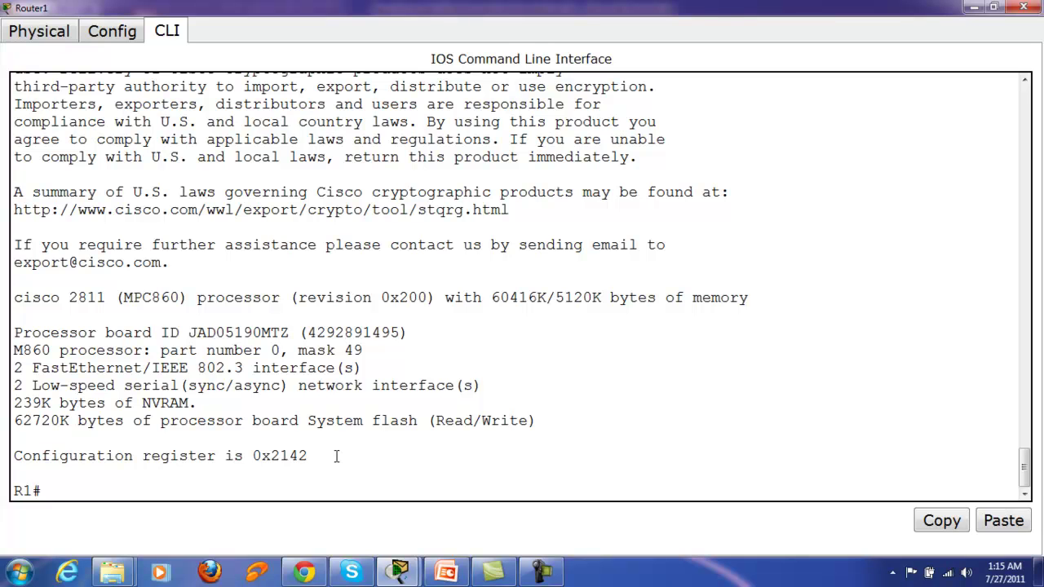
Step: Save R1's running configuration to startup-config with copy run start
{"action": "type", "text": "copy run start"}
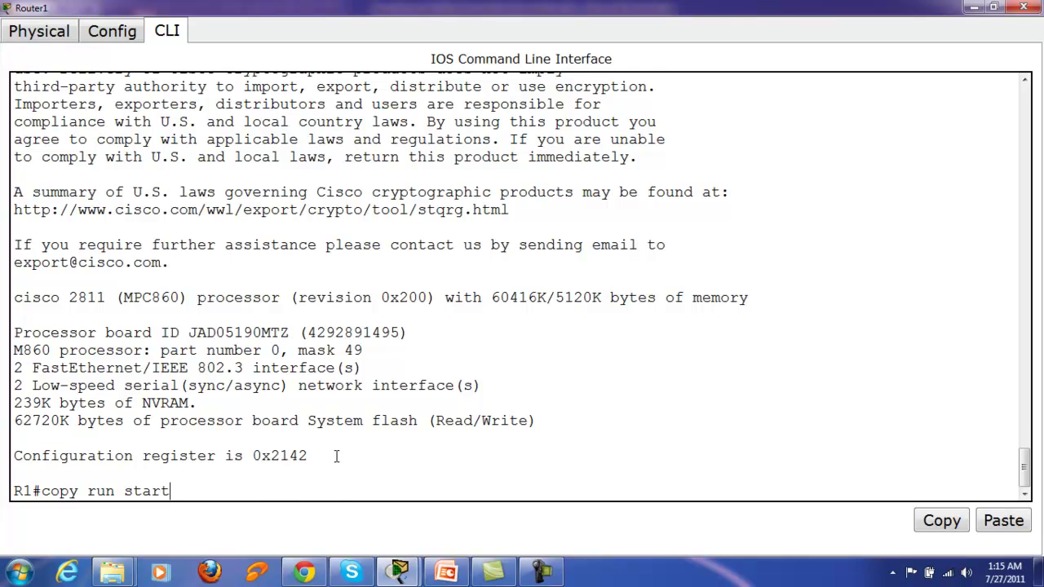
{"action": "key", "text": "Return"}
{"action": "key", "text": "Return"}
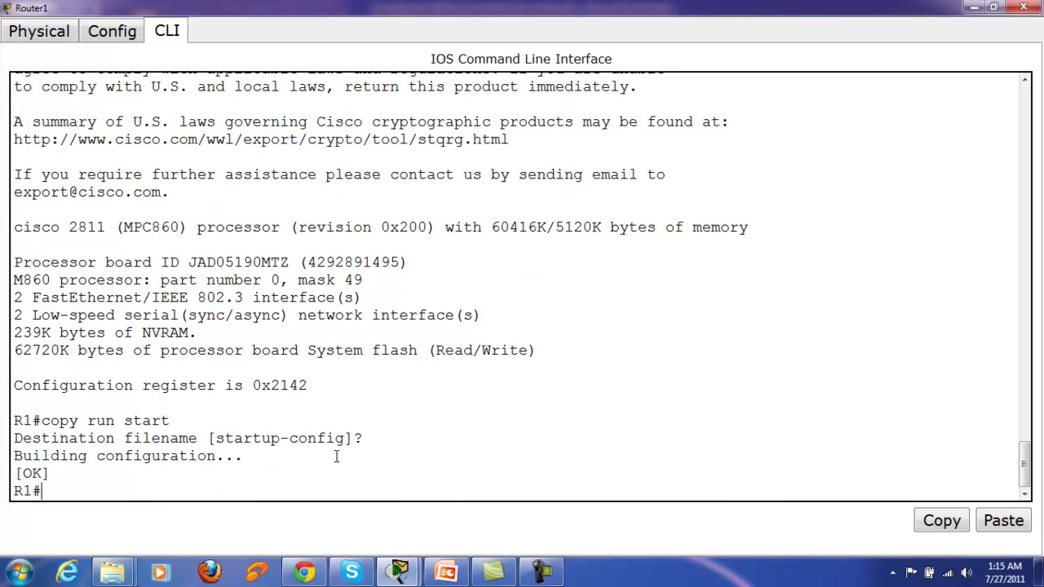
{"action": "type", "text": "conf t"}
{"action": "key", "text": "Return"}
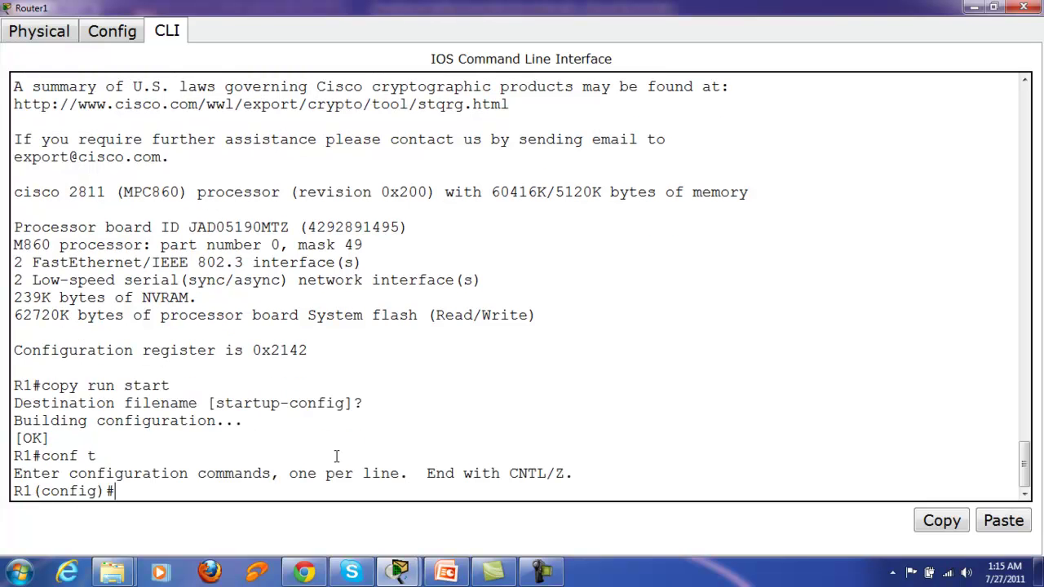
Step: Set the configuration register to 0x2102 in global configuration mode, then exit
{"action": "type", "text": "config"}
{"action": "key", "text": "Tab"}
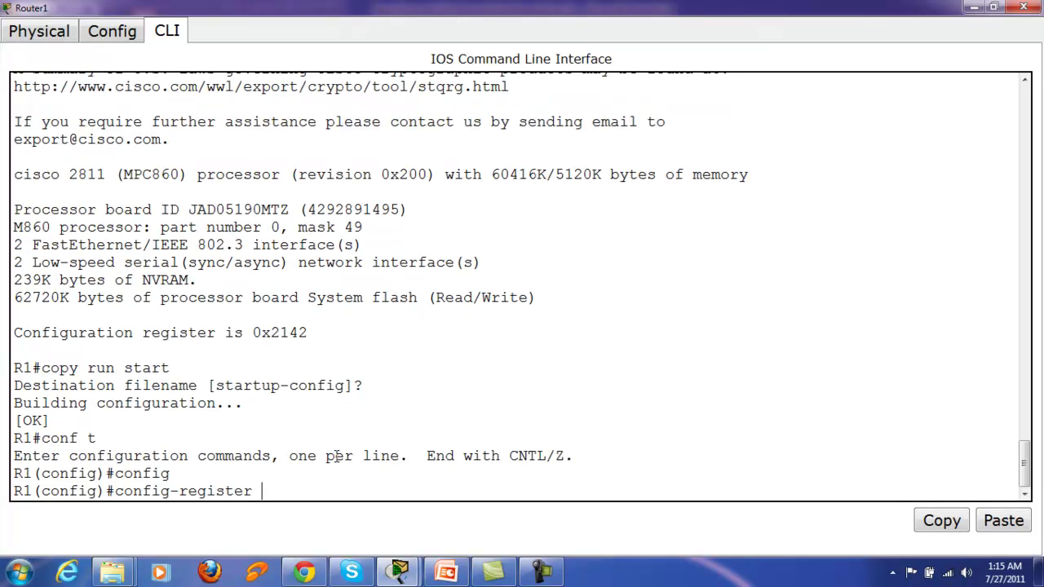
{"action": "type", "text": "0x2102"}
{"action": "key", "text": "Return"}
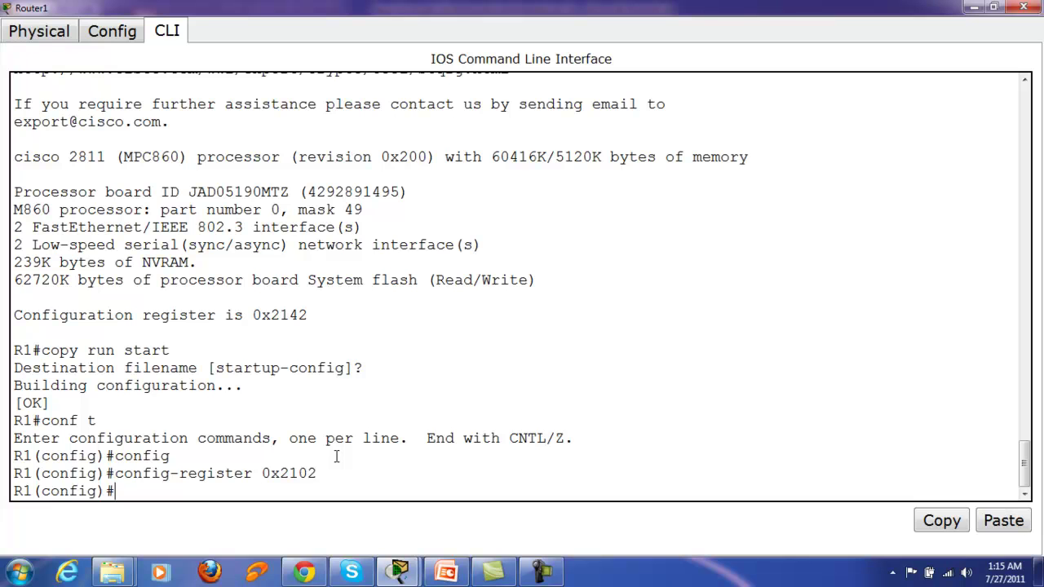
{"action": "type", "text": "exit"}
{"action": "key", "text": "Return"}
{"action": "key", "text": "Return"}
Step: Run show version to confirm the register becomes 0x2102 at next reload
{"action": "type", "text": "sh vr"}
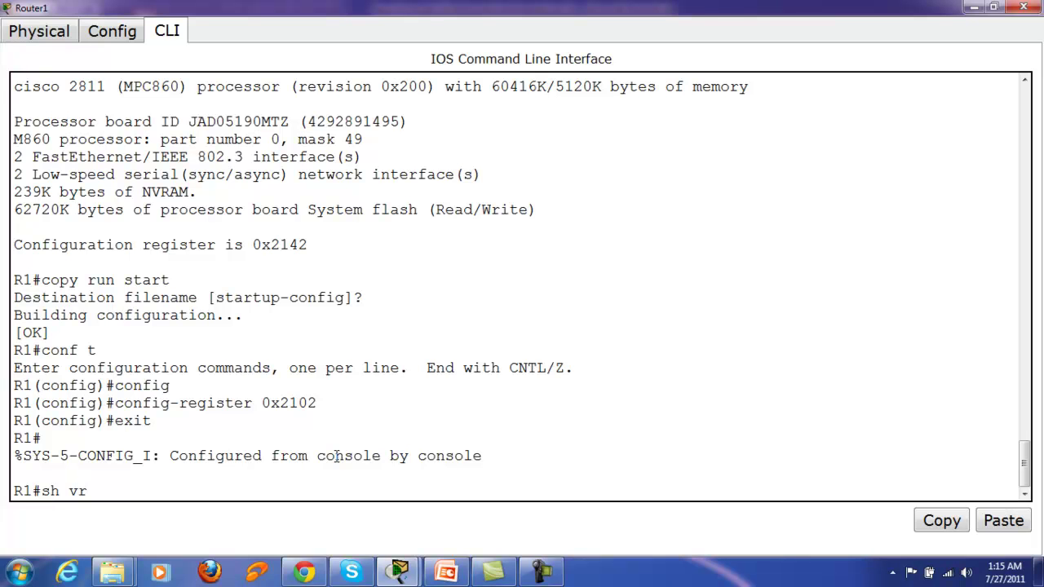
{"action": "key", "text": "BackSpace"}
{"action": "type", "text": "er"}
{"action": "key", "text": "Return"}
{"action": "key", "text": "space"}
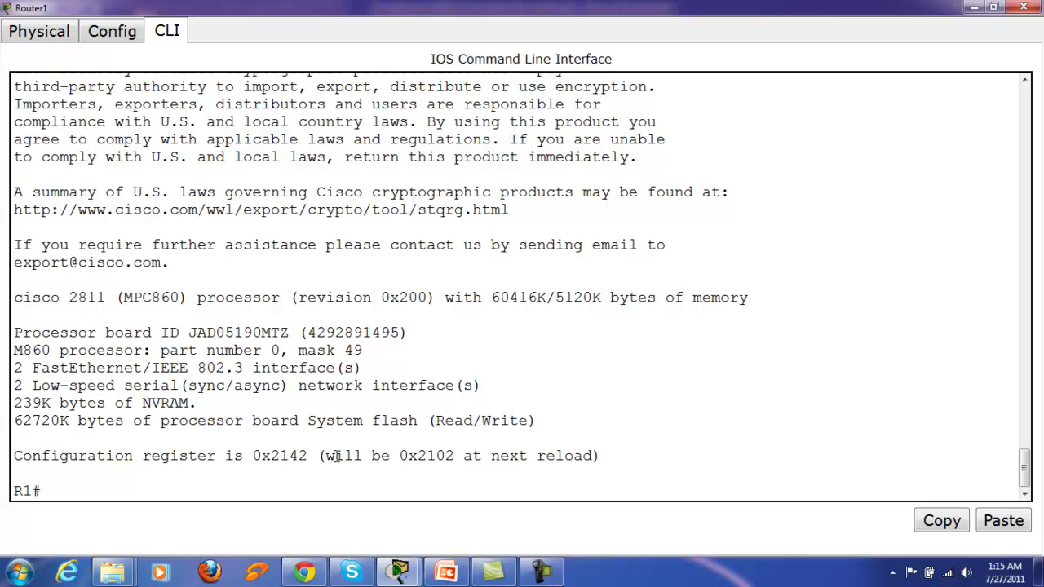
Step: Reload R1, confirm the restart, and bring up the User Access Verification prompt
{"action": "left_click_drag", "start_coordinate": [14, 456], "coordinate": [594, 457]}
{"action": "left_click", "coordinate": [531, 476]}
{"action": "type", "text": "reload"}
{"action": "key", "text": "Return"}
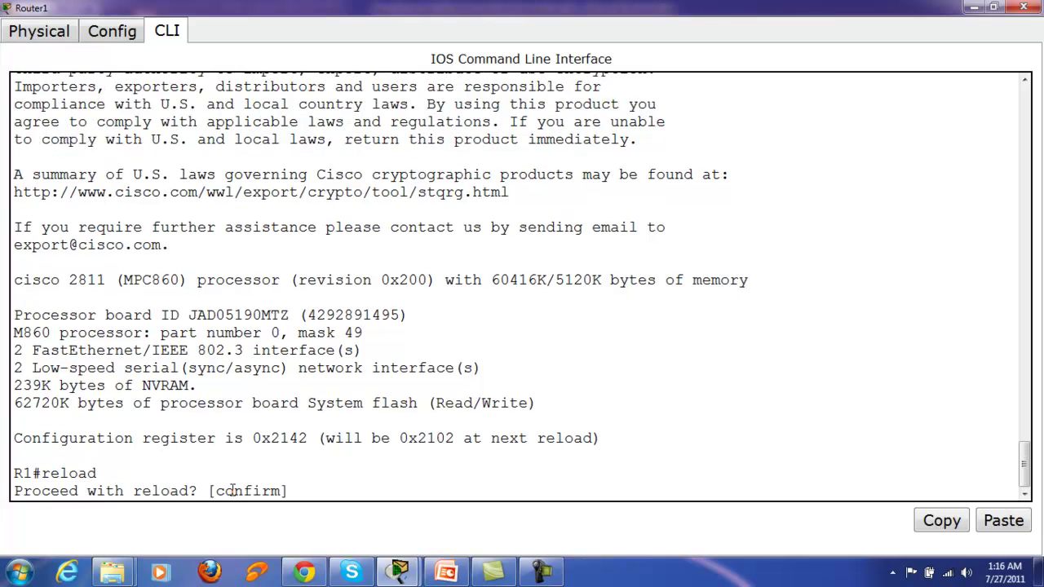
{"action": "key", "text": "Return"}
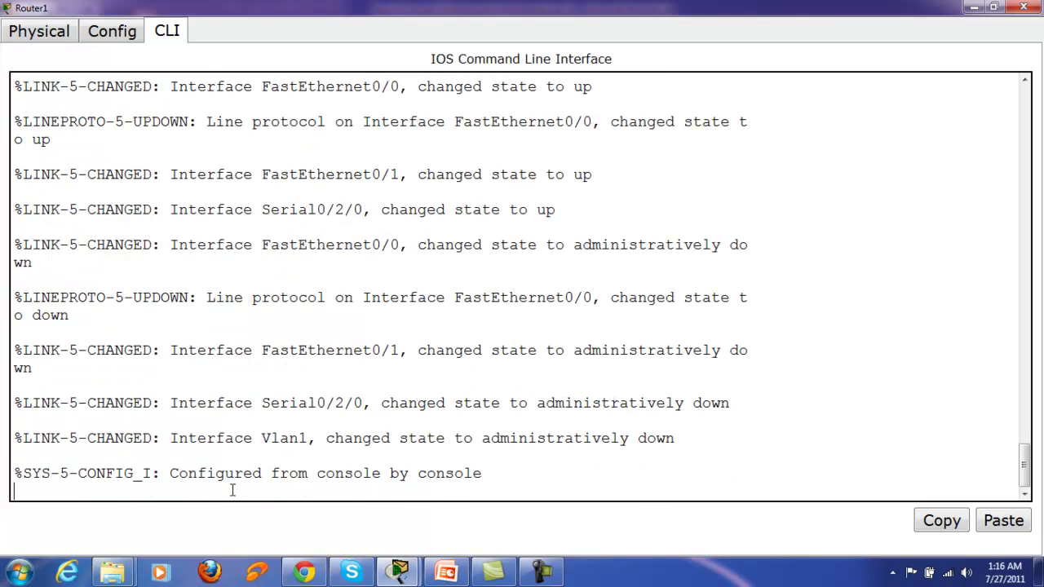
{"action": "key", "text": "Return"}
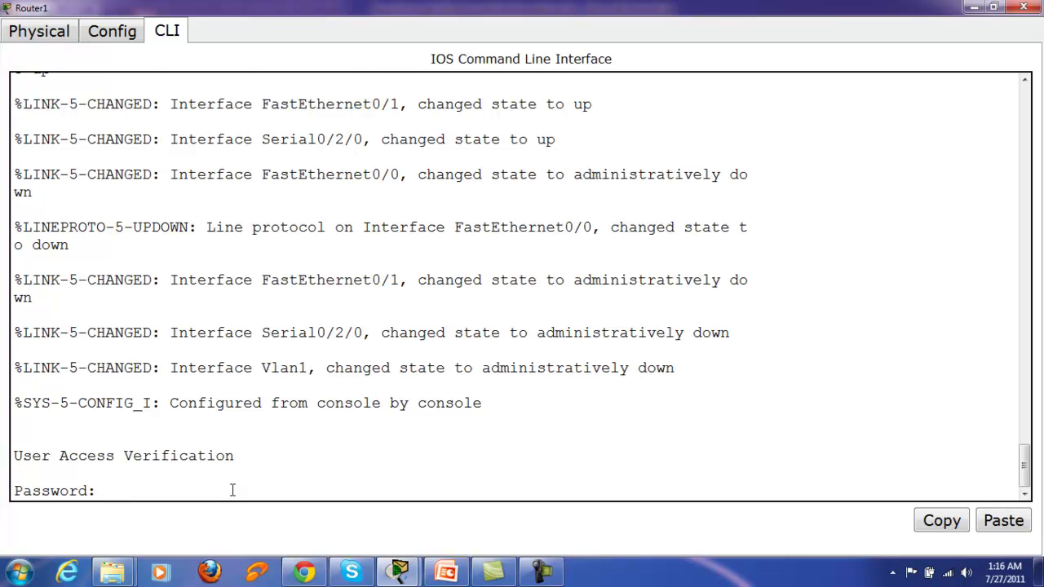
Step: Log in with the new console password and enter privileged mode with the enable password
{"action": "key", "text": "Return"}
{"action": "type", "text": "en"}
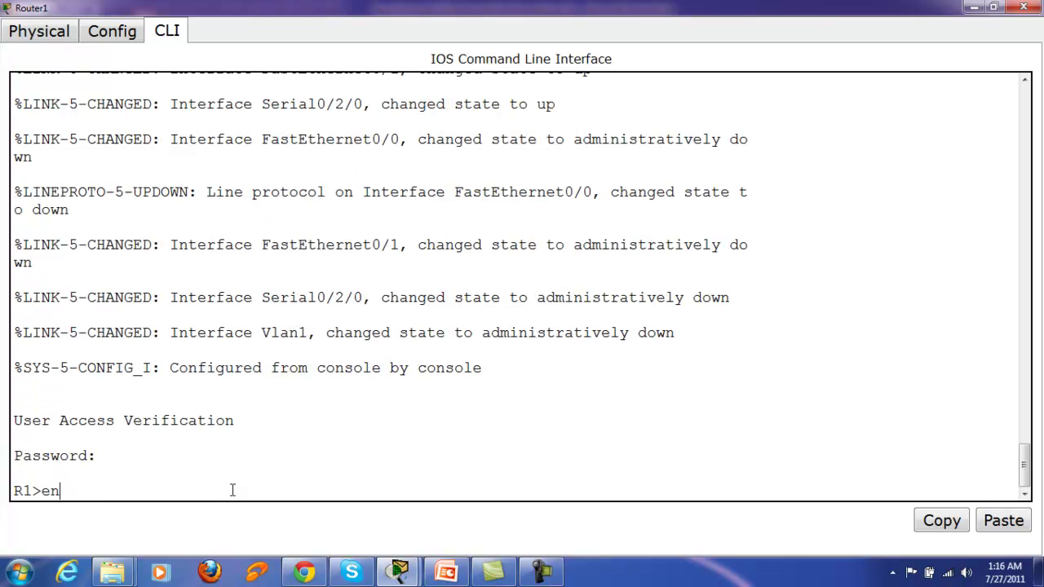
{"action": "key", "text": "Return"}
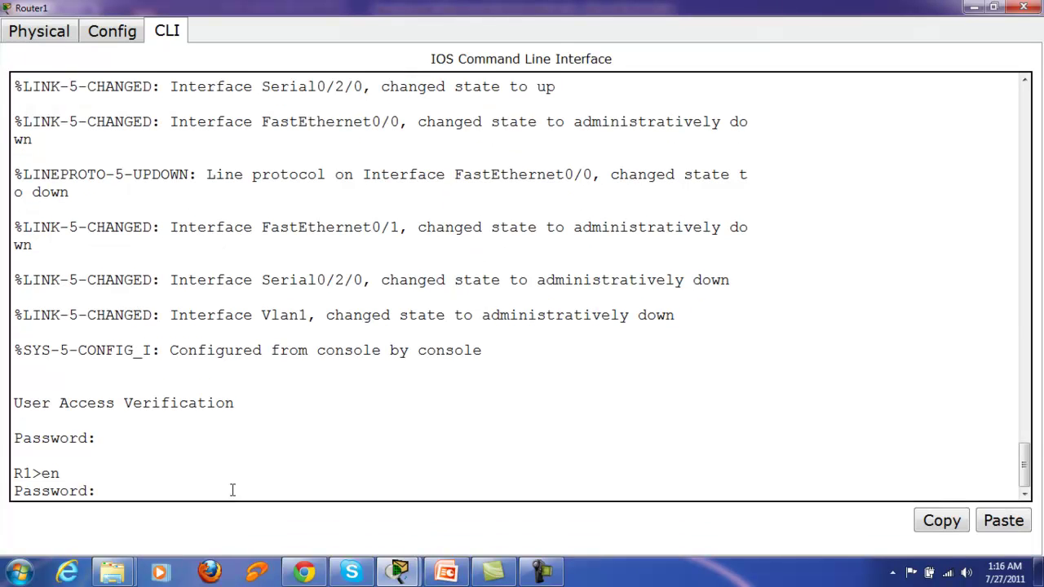
{"action": "key", "text": "Return"}
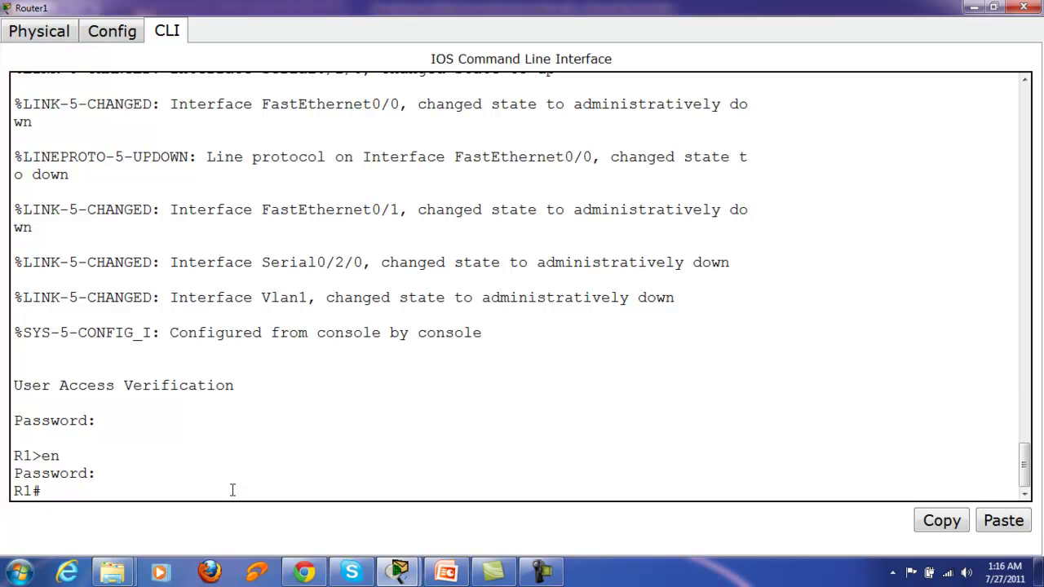
Step: Run show version and check the configuration register reads 0x2102
{"action": "type", "text": "sh ver"}
{"action": "key", "text": "Return"}
{"action": "key", "text": "space"}
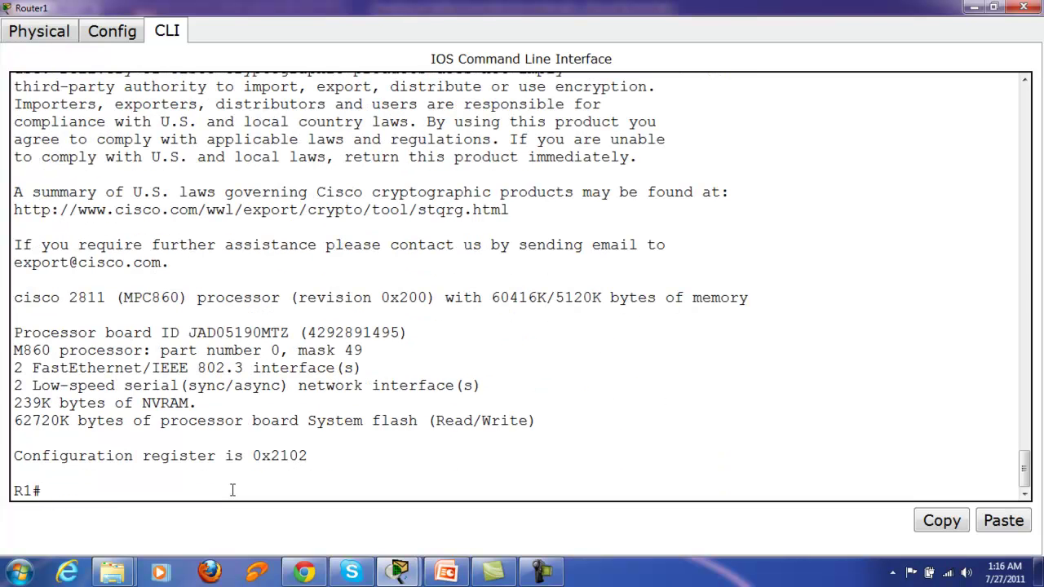
{"action": "left_click_drag", "start_coordinate": [253, 454], "coordinate": [334, 456]}
{"action": "left_click", "coordinate": [334, 457]}
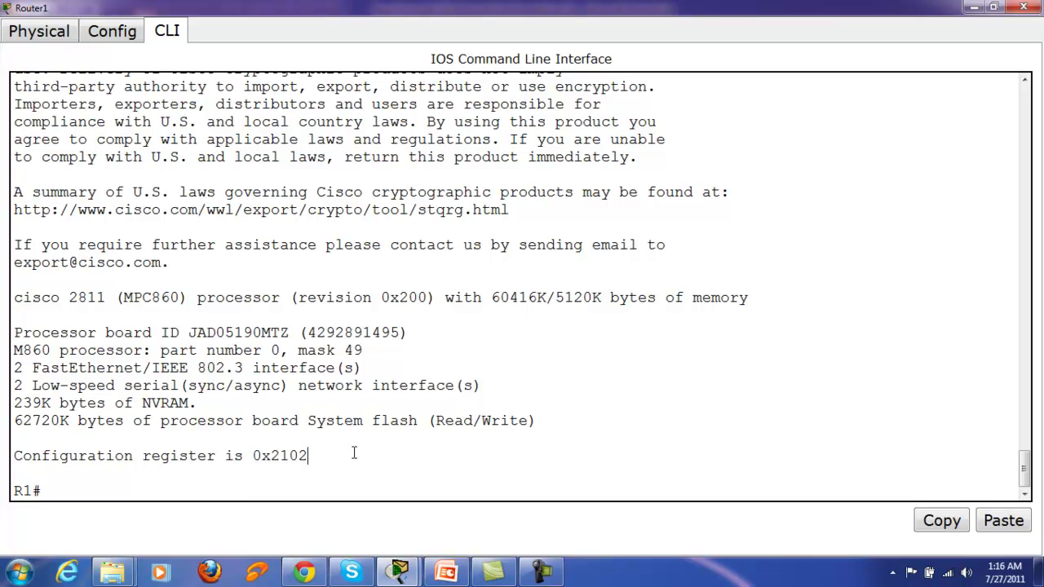